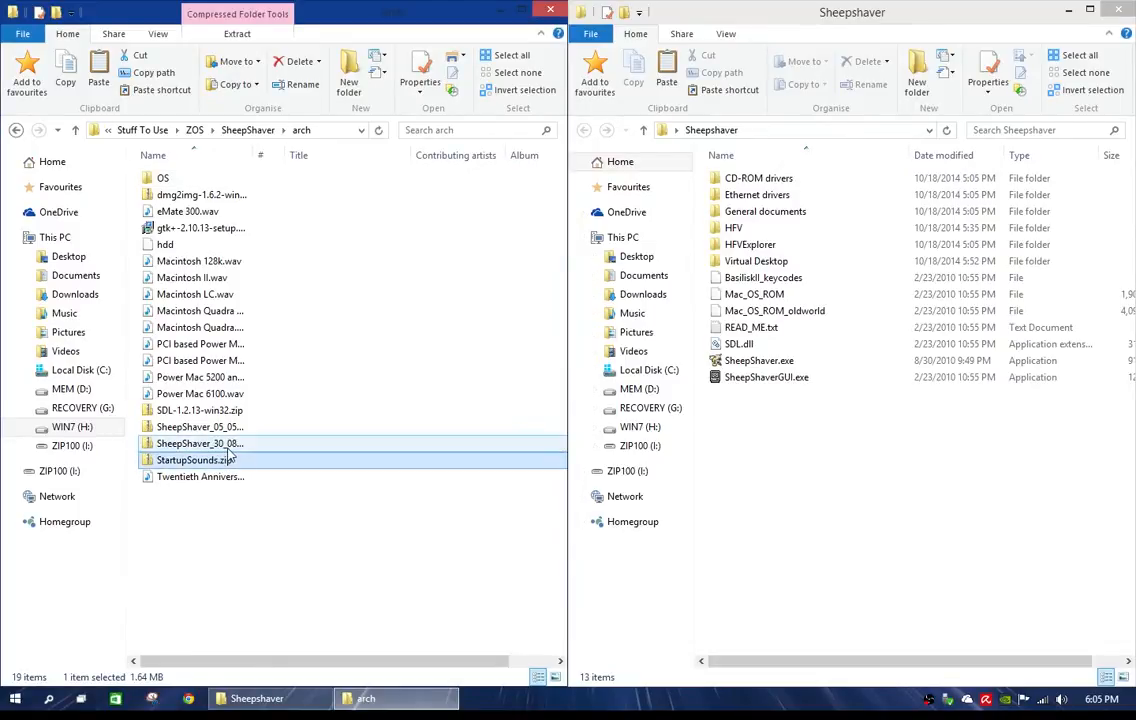
- Copy the startup-sound application from SheepShaver_30_08_2010_startupsound.zip into the Sheepshaver folder
left_click(222, 443)
left_click_drag(252, 153, 396, 149)
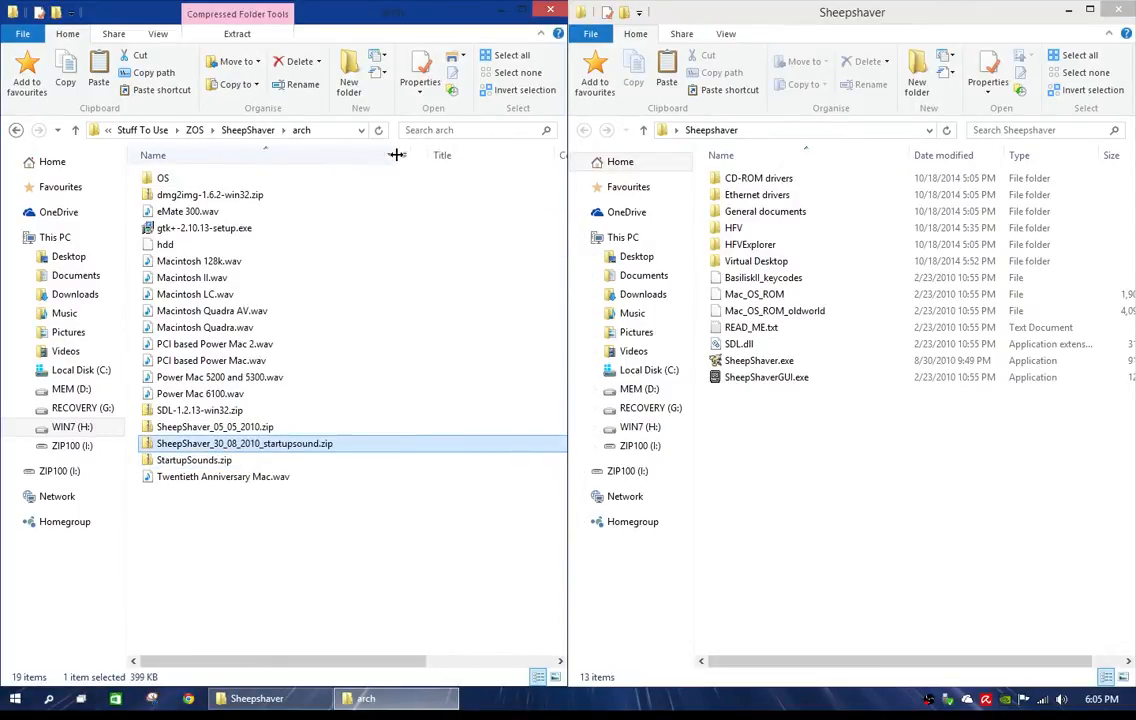
double_click(229, 451)
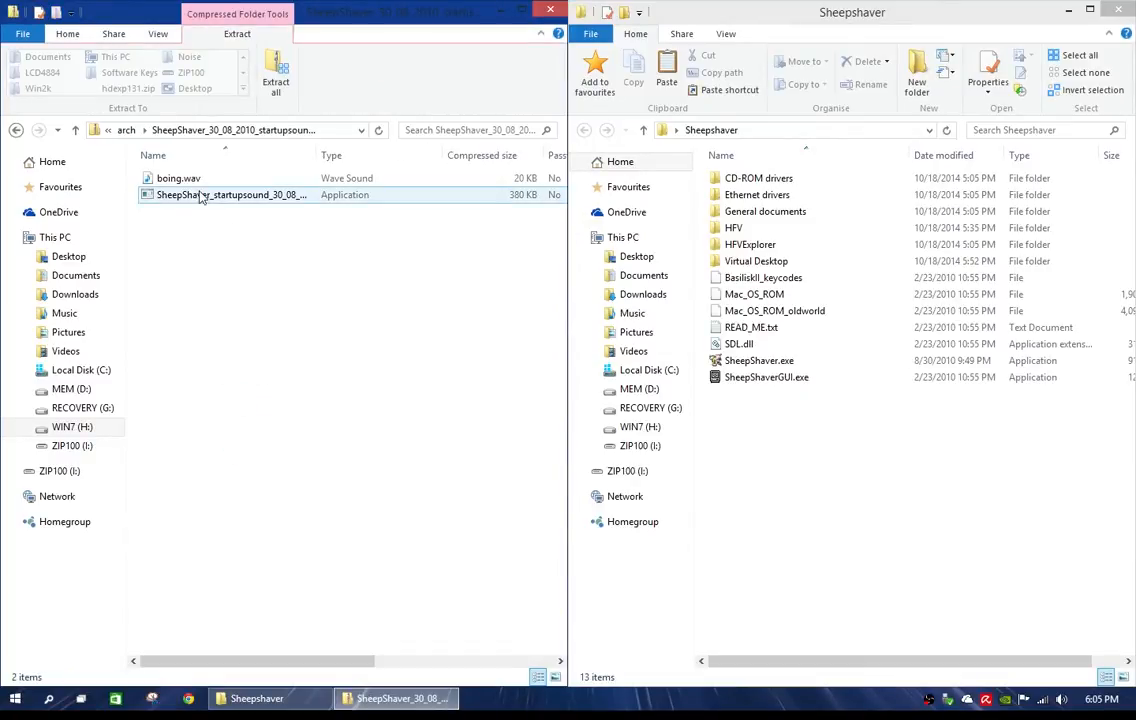
left_click_drag(200, 197, 781, 464)
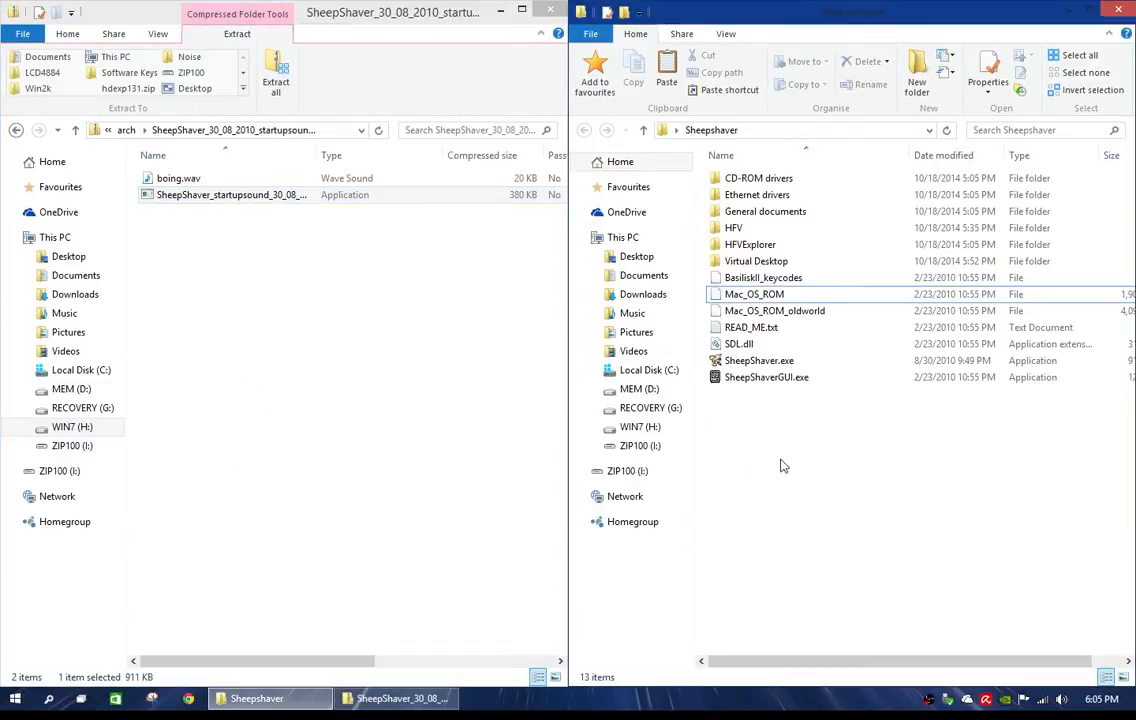
- Delete the old SheepShaver.exe from the Sheepshaver folder and rename the copied startup-sound application to SheepShaver.exe
left_click(760, 362)
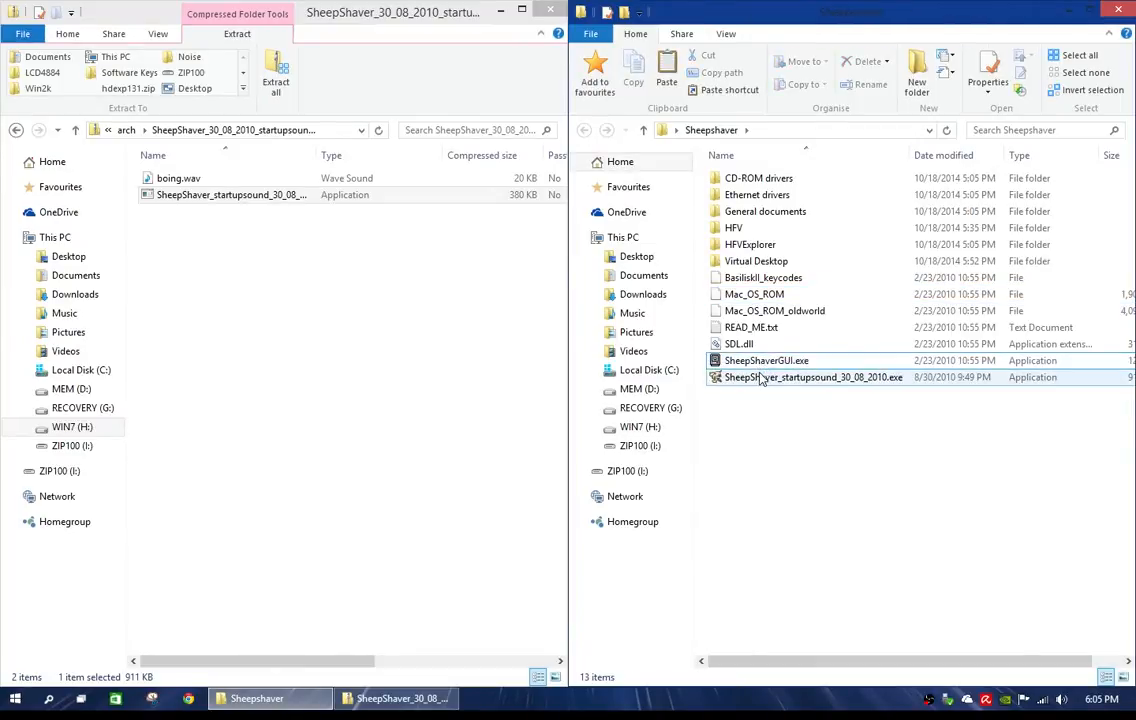
right_click(760, 375)
right_click(756, 362)
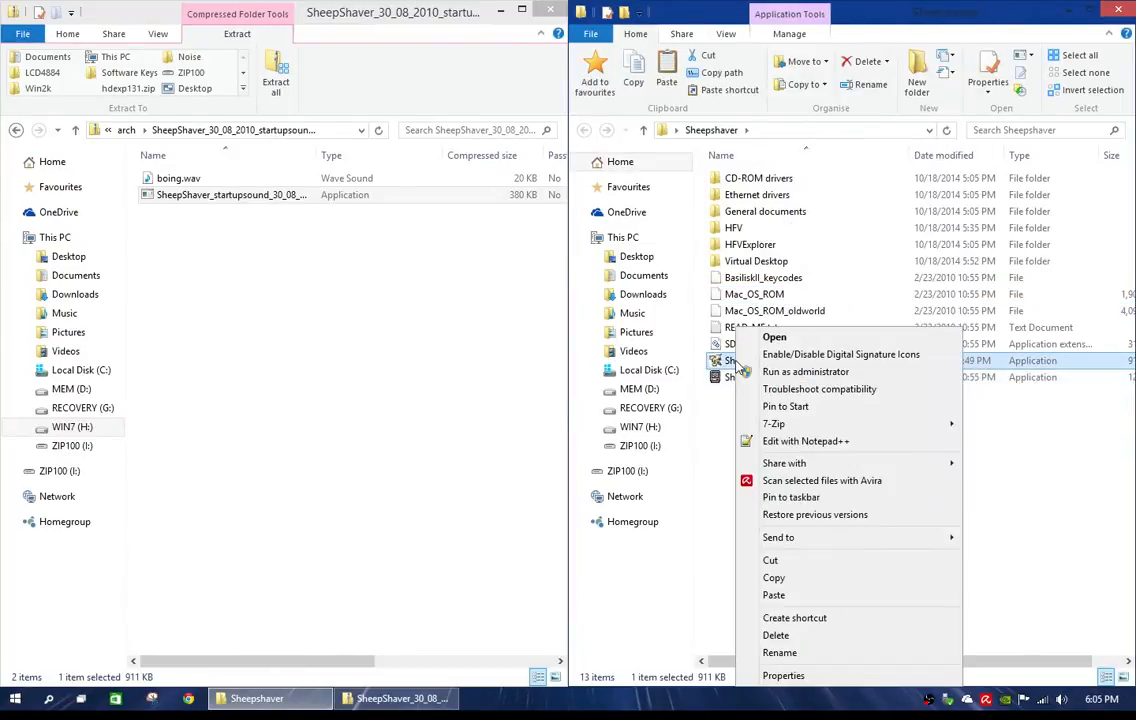
left_click(780, 653)
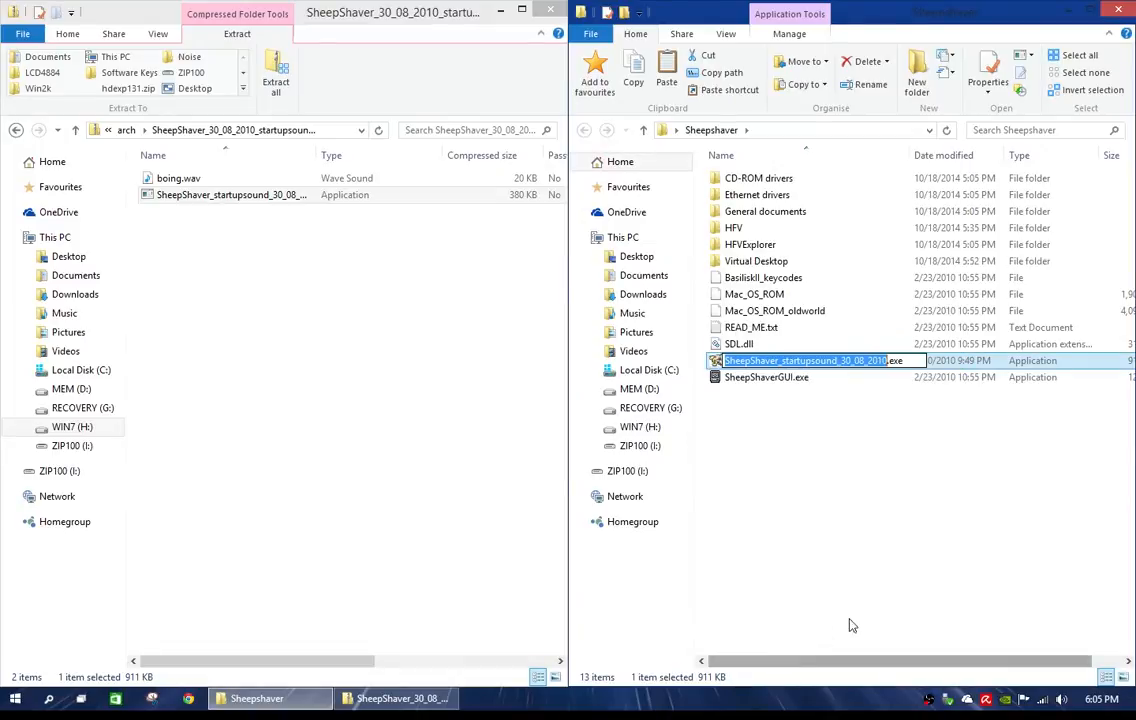
type("Sheep")
type("Shaver")
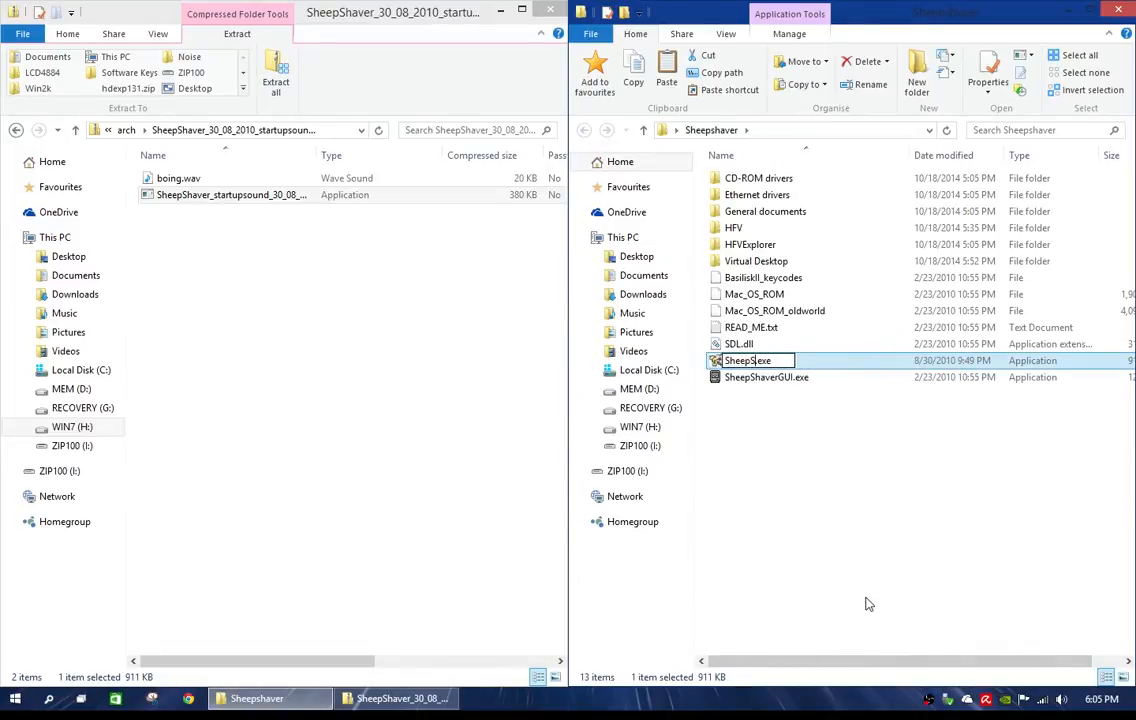
key("Return")
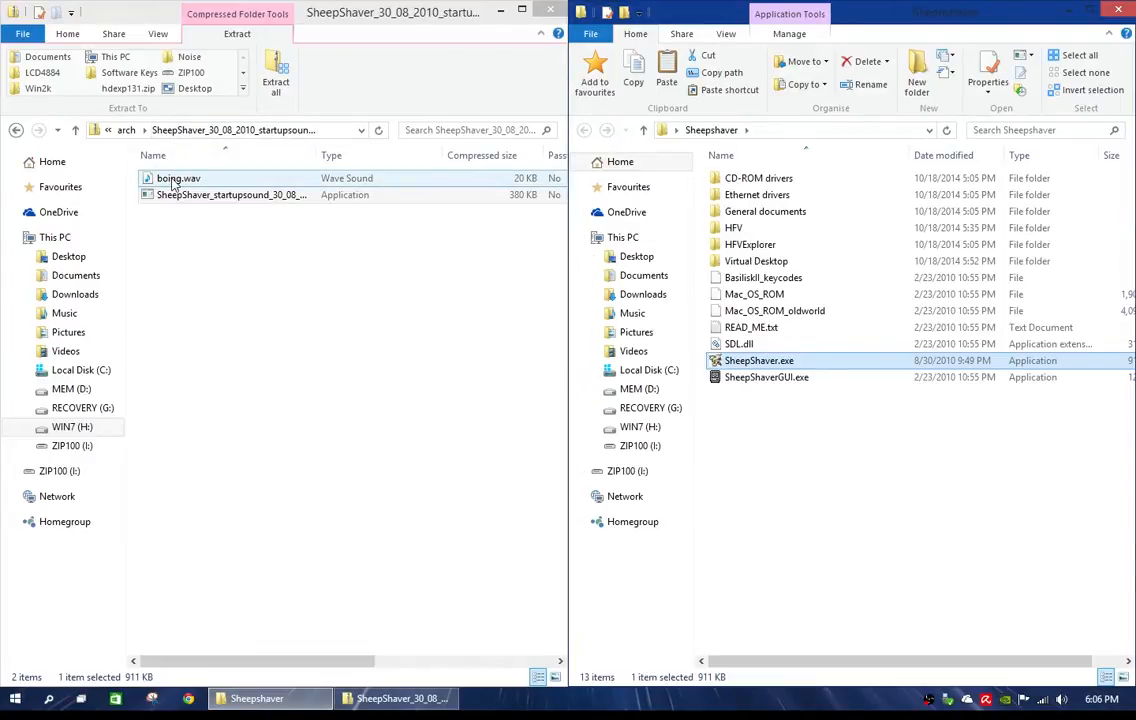
- Copy boing.wav from the startup-sound archive into the Sheepshaver folder and return to the arch folder
left_click_drag(245, 180, 815, 497)
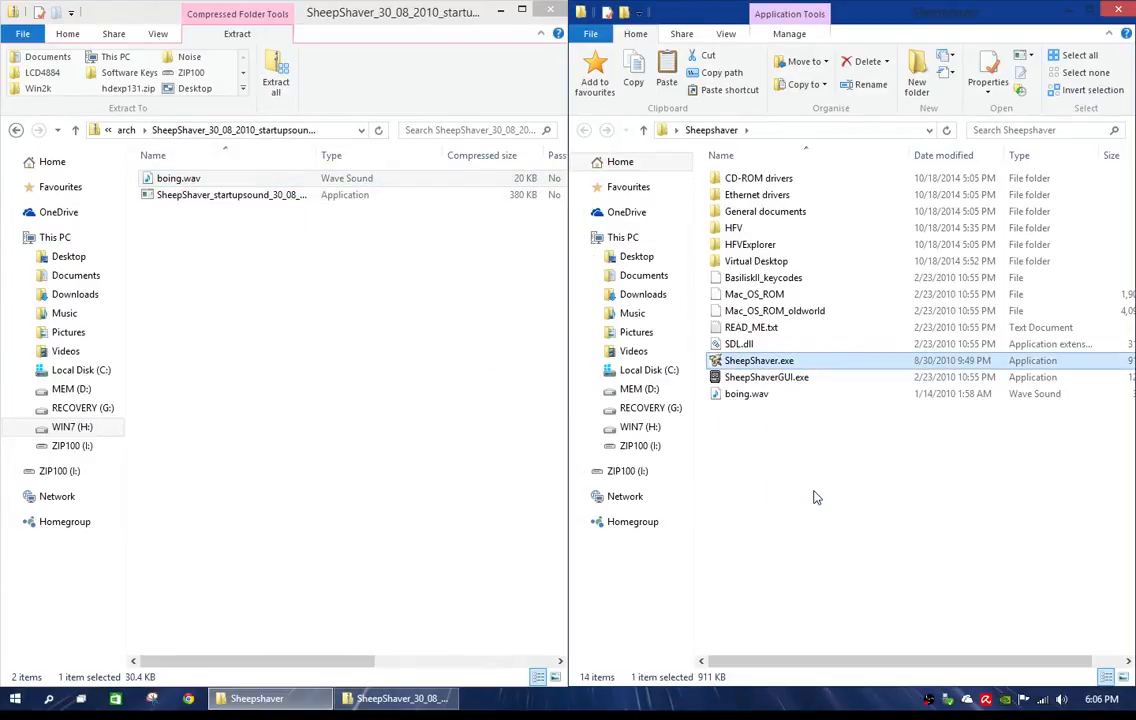
left_click(126, 130)
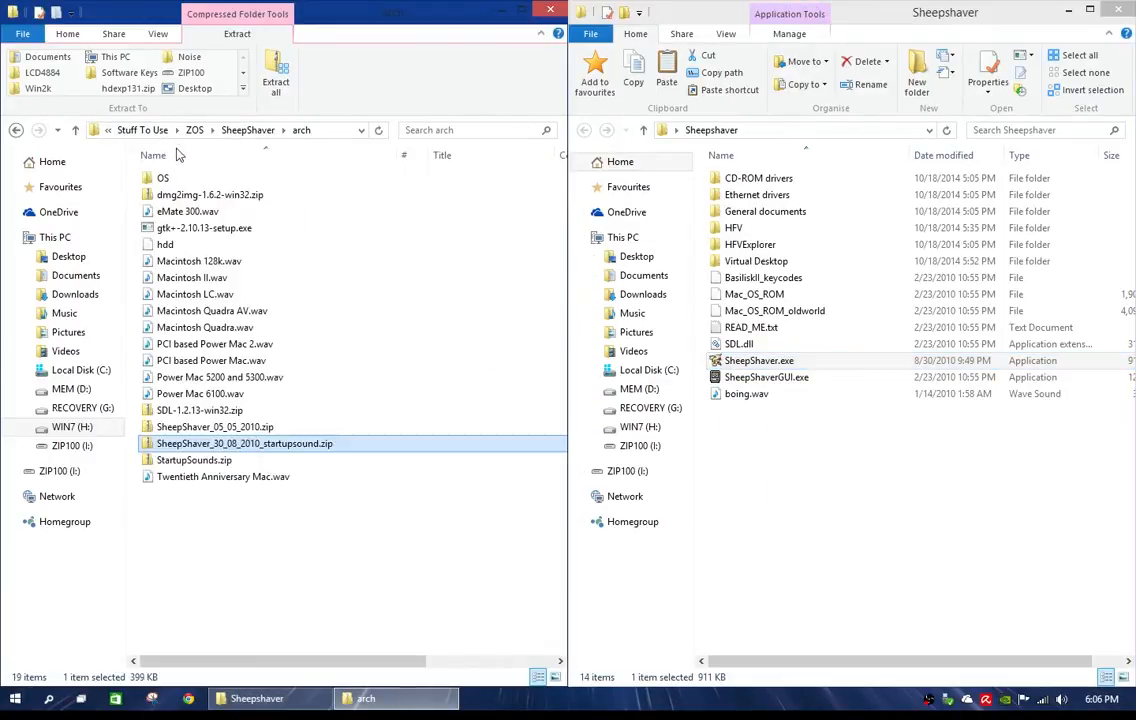
left_click(183, 230)
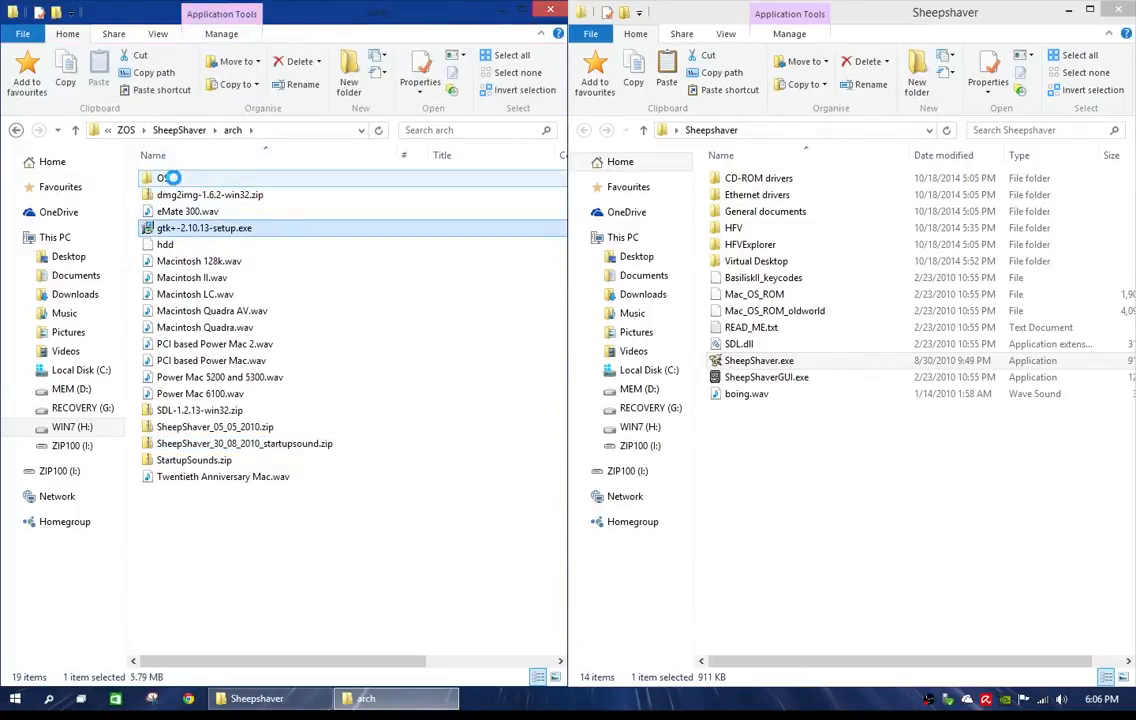
- Copy Mac OS 9 Retail.iso from the OS folder into the Sheepshaver folder and close the source window
left_click(166, 177)
double_click(166, 177)
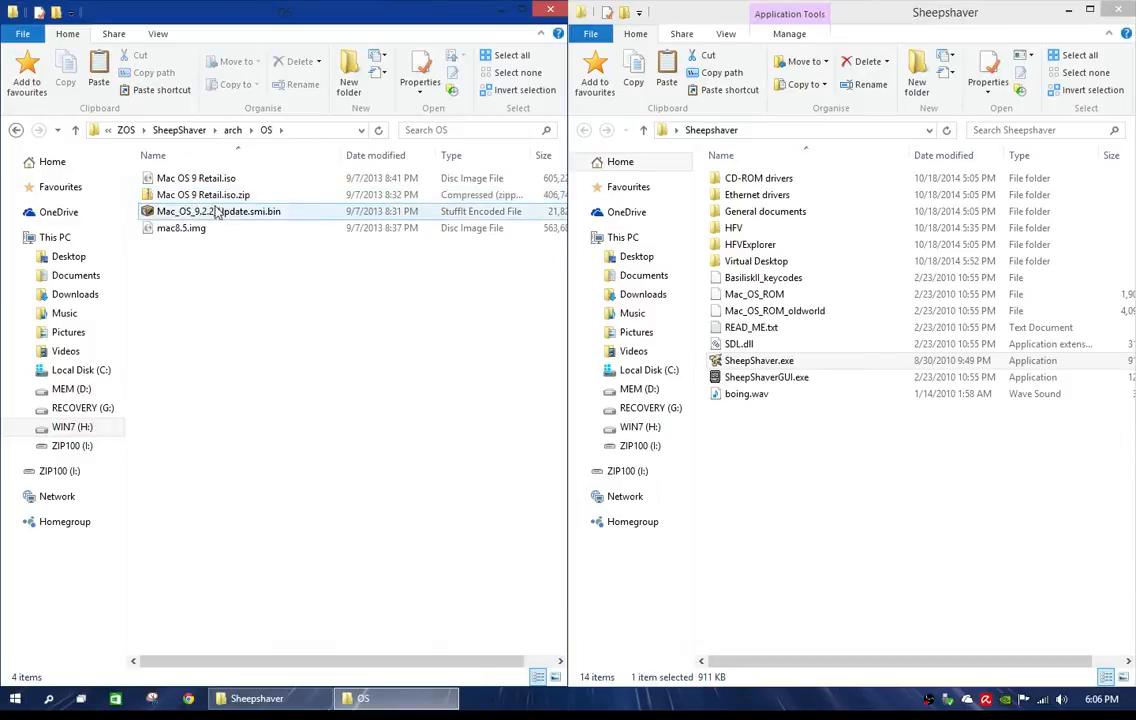
left_click(195, 178)
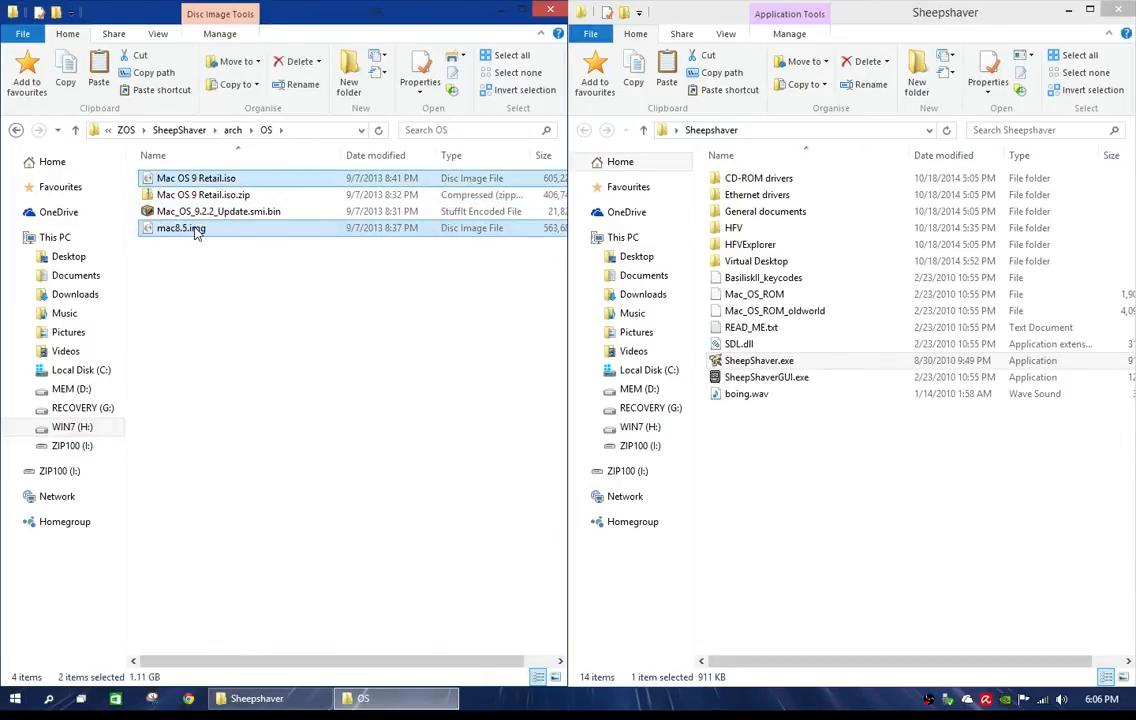
left_click_drag(210, 182, 839, 497)
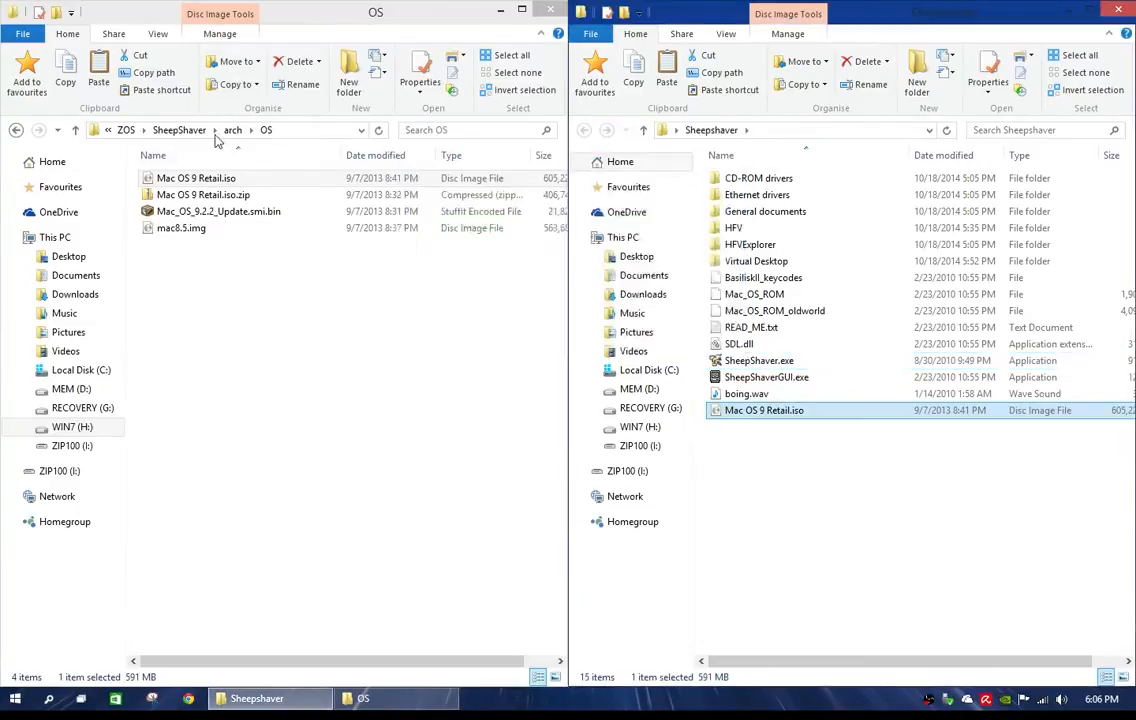
left_click(231, 130)
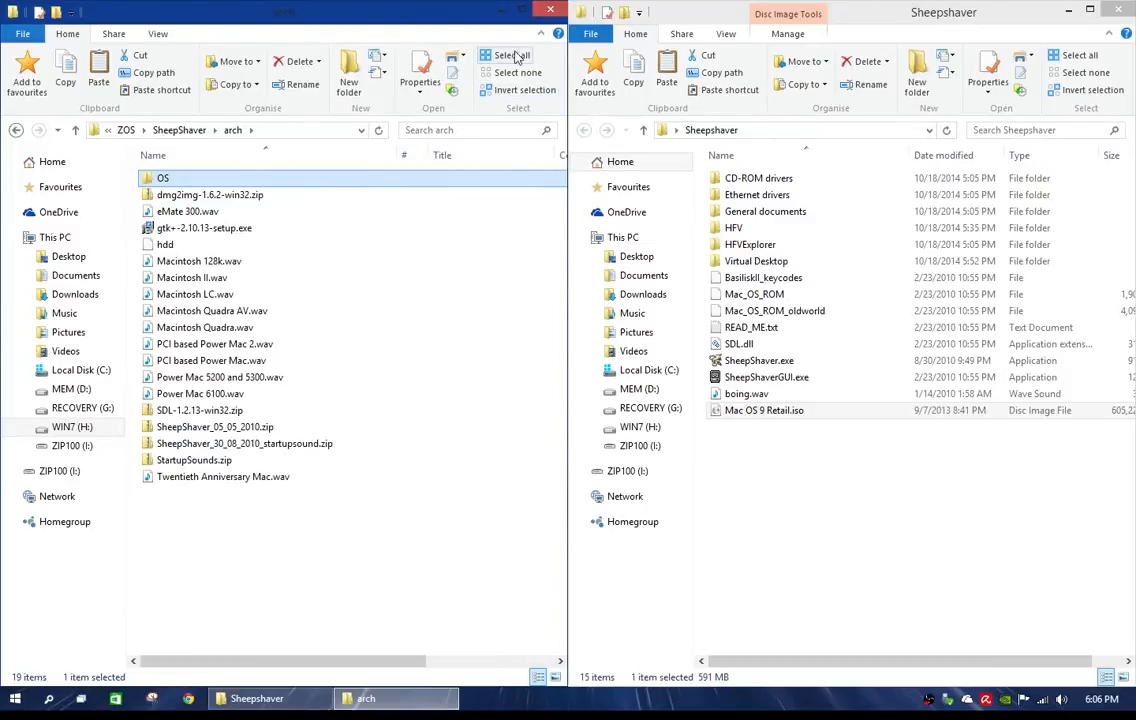
left_click(550, 9)
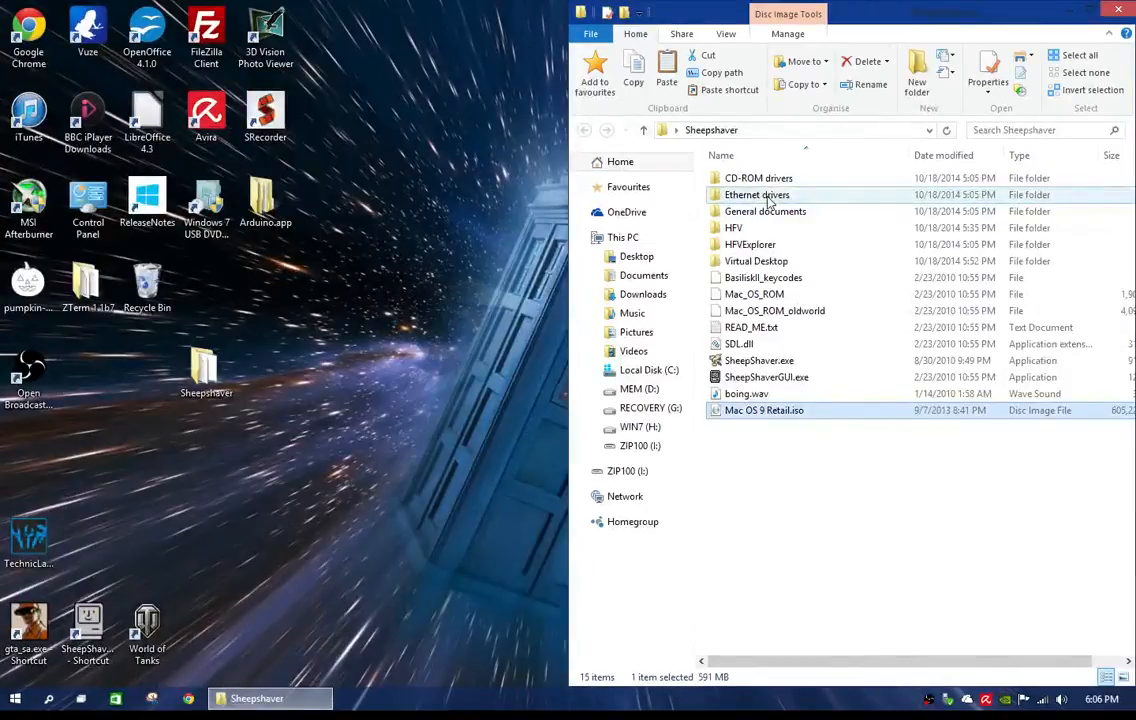
- Launch SheepShaverGUI.exe, enable the "My Computer" icon on the Mac desktop and set the CD-ROM drive to F:\
double_click(762, 378)
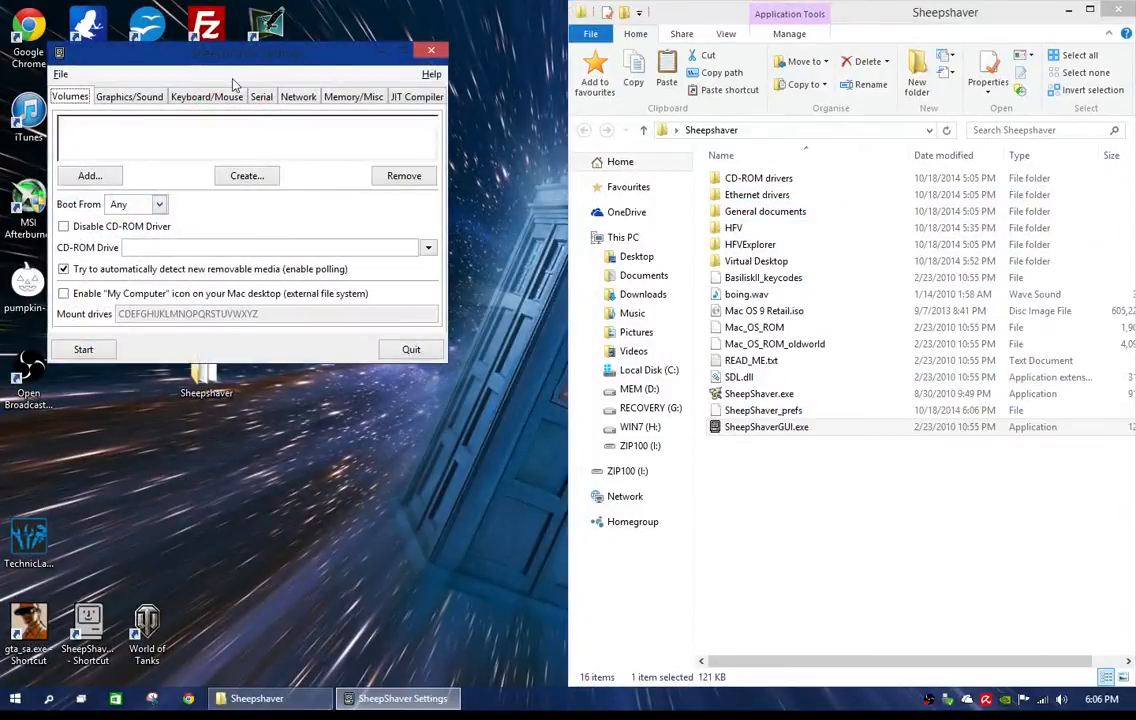
left_click_drag(234, 60, 640, 128)
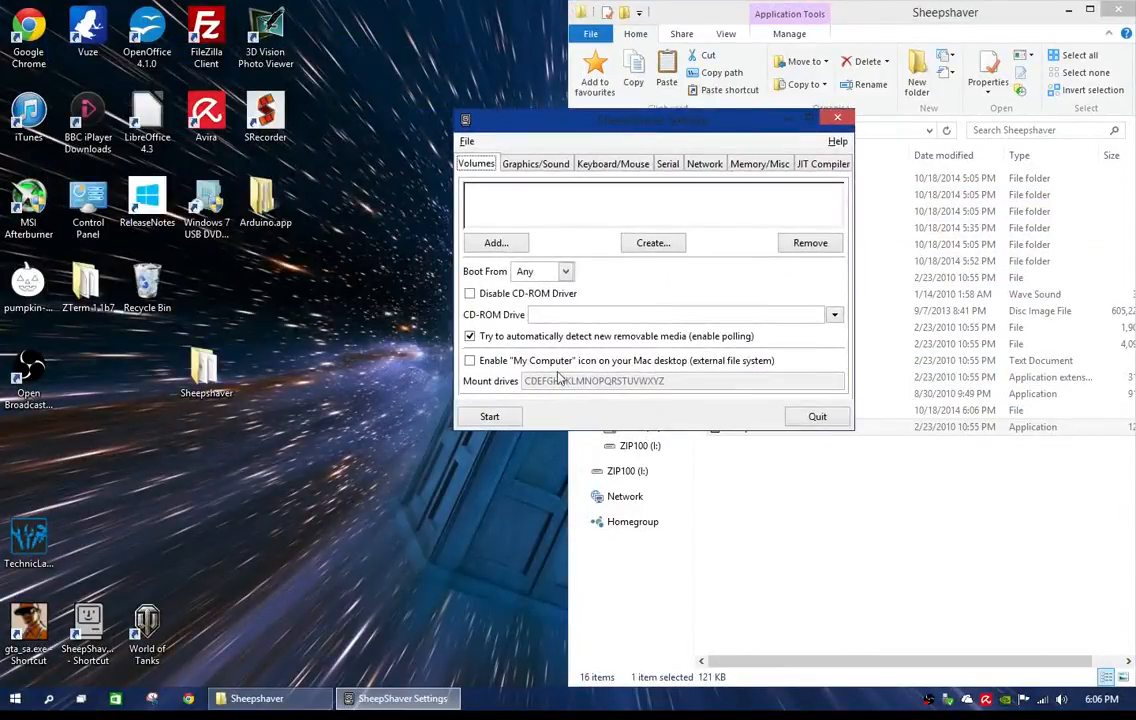
left_click(605, 360)
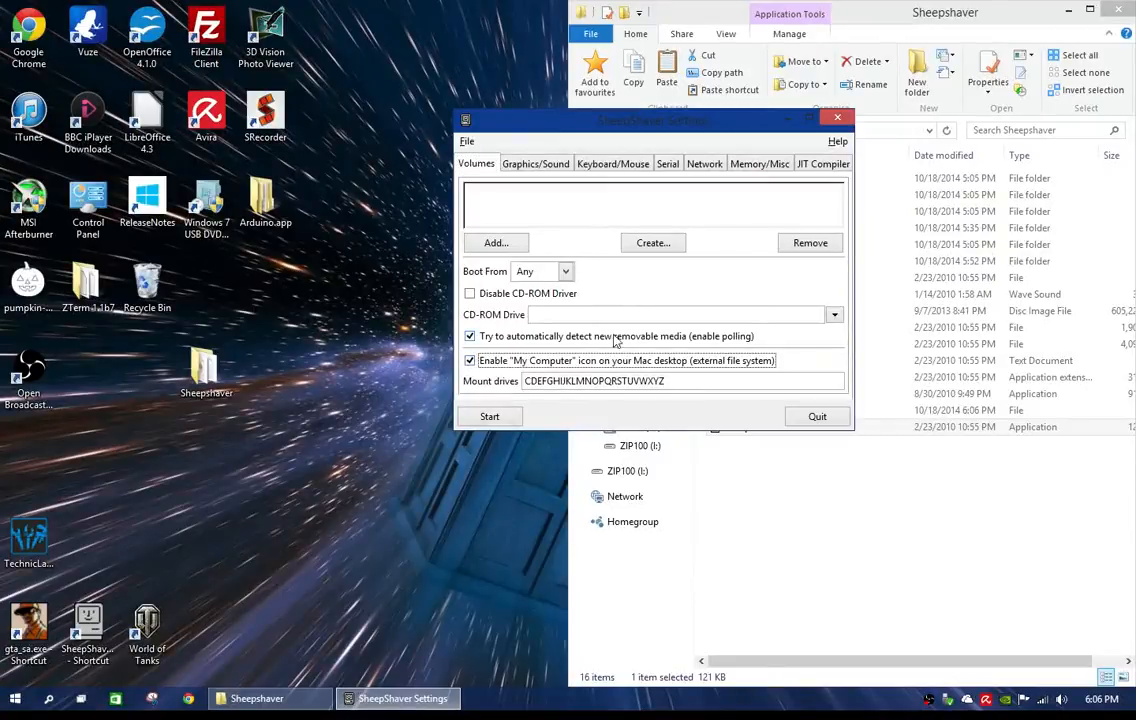
left_click(833, 314)
left_click(545, 331)
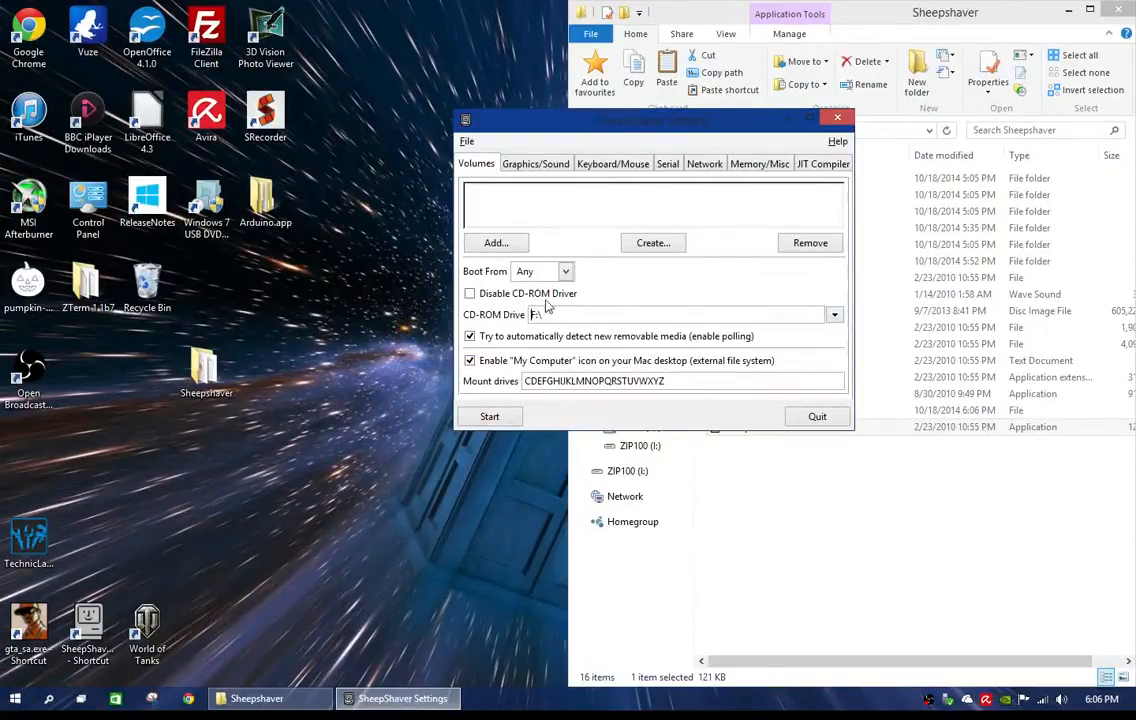
- Create a 512 MB hardfile named Macintosh HD and add Mac OS 9 Retail.iso as a volume
left_click(650, 244)
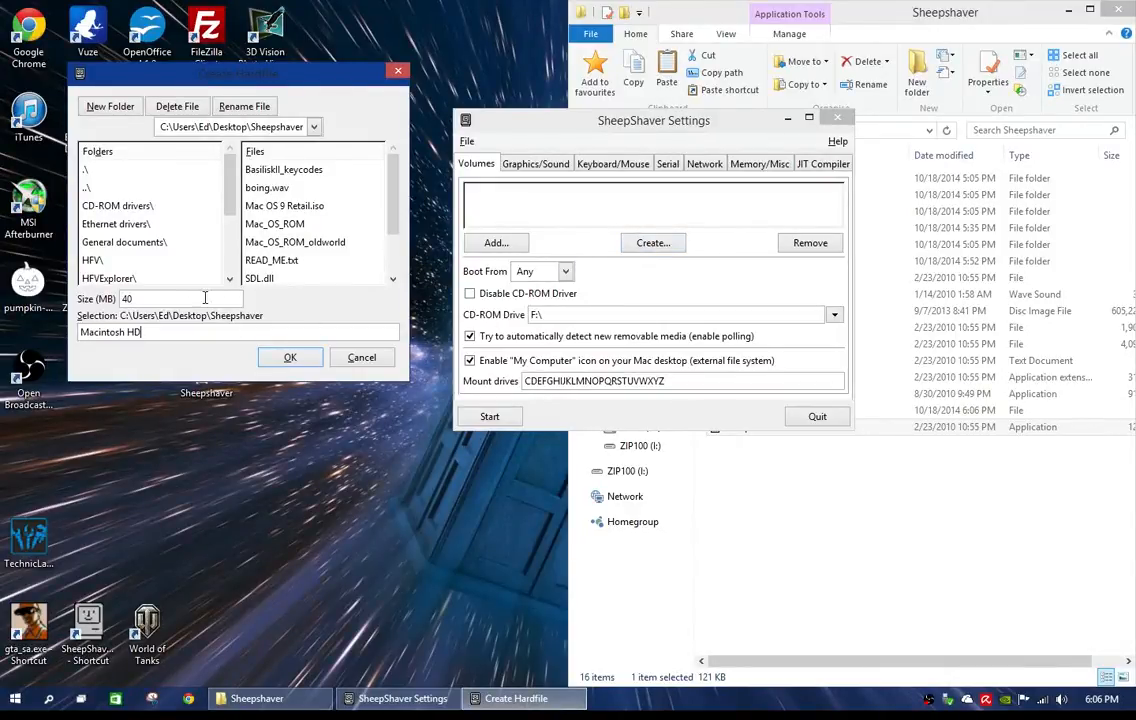
left_click_drag(205, 298, 73, 302)
left_click(289, 359)
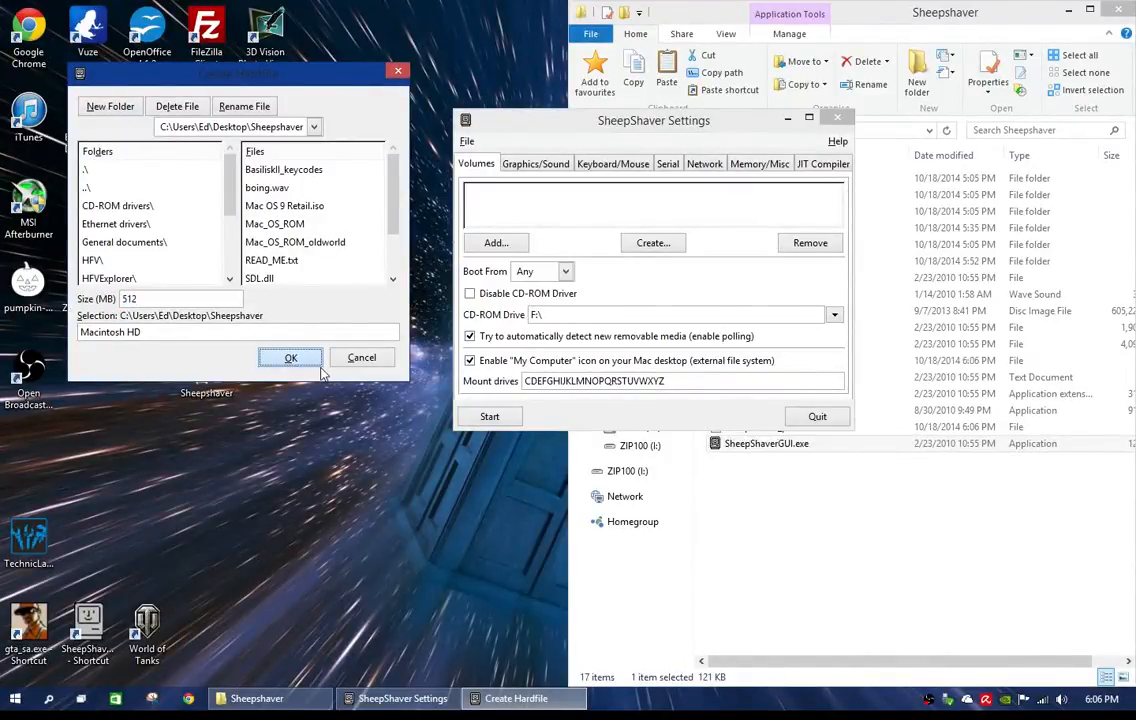
left_click(496, 243)
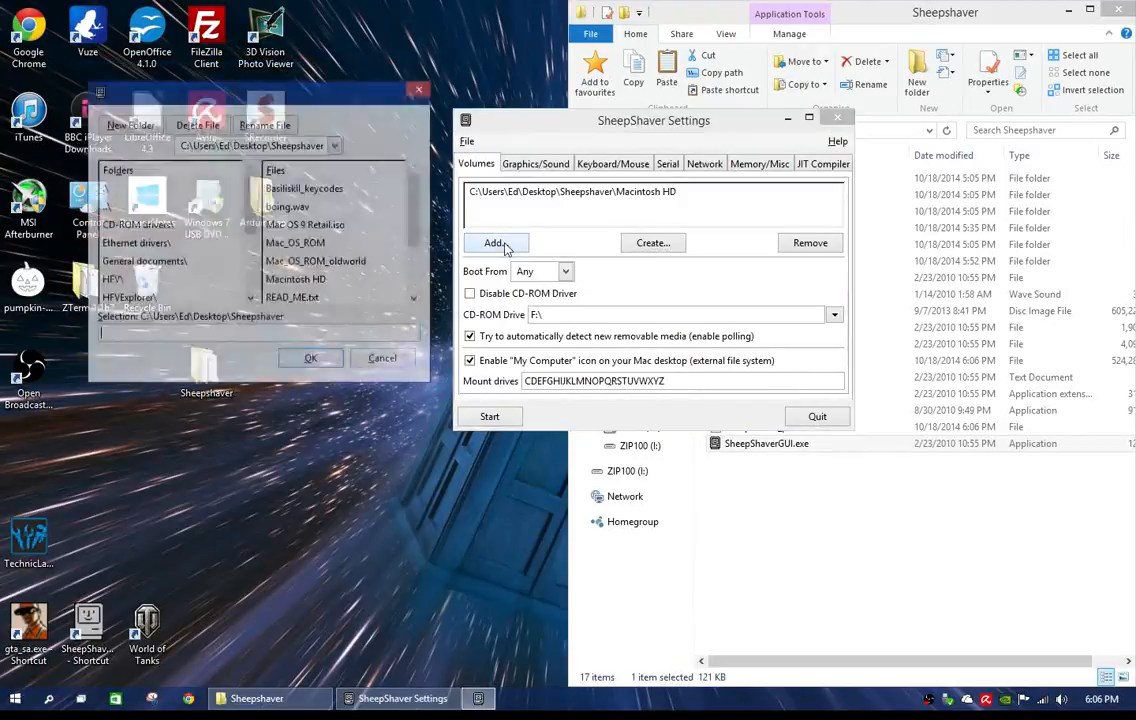
double_click(300, 226)
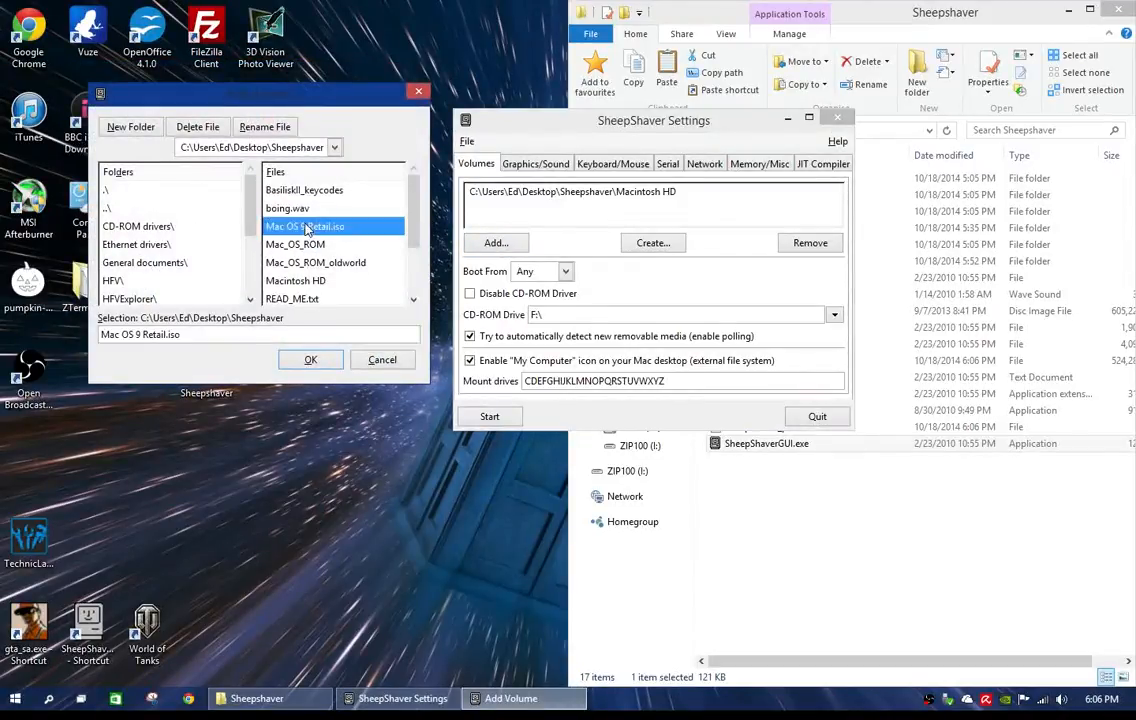
- Configure the graphics with a Dynamic window refresh rate, a width of 1024 and a height of 768
left_click(535, 164)
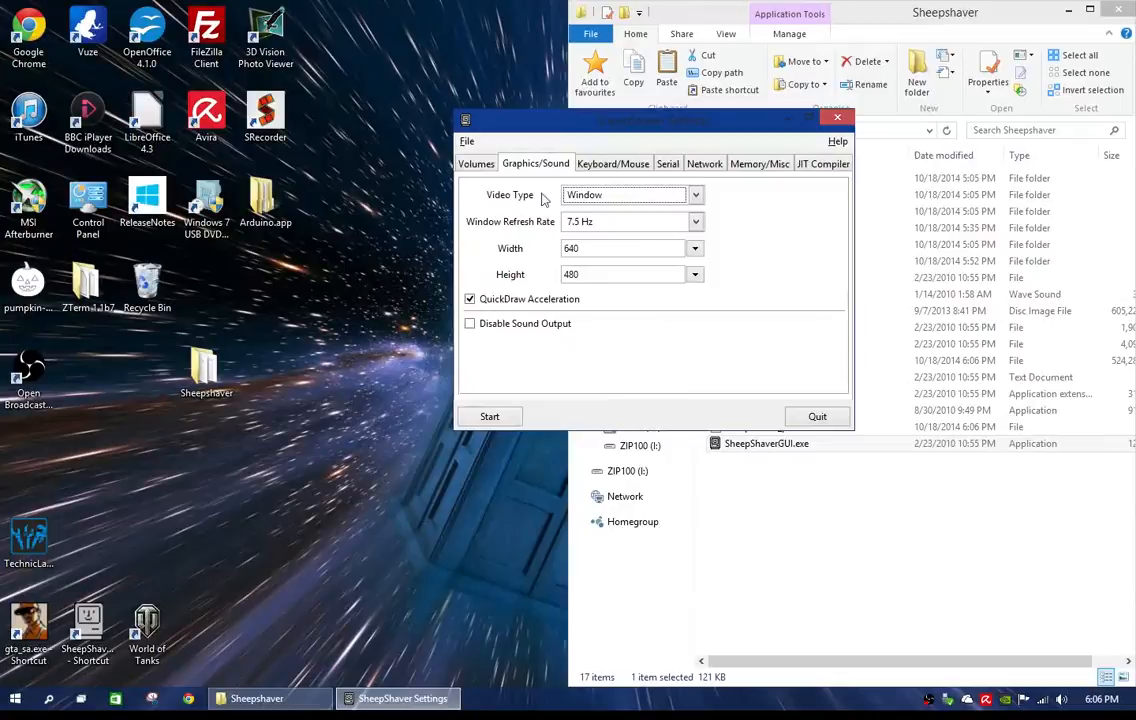
left_click(597, 221)
left_click(590, 303)
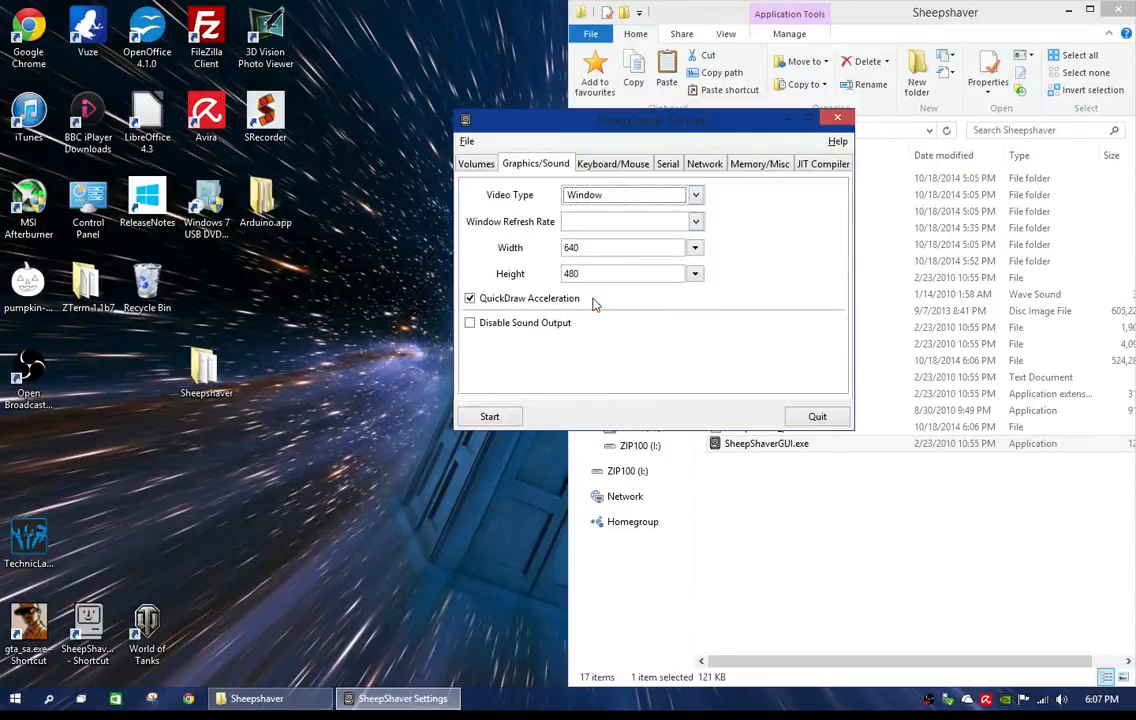
left_click(693, 248)
left_click(600, 312)
left_click(612, 273)
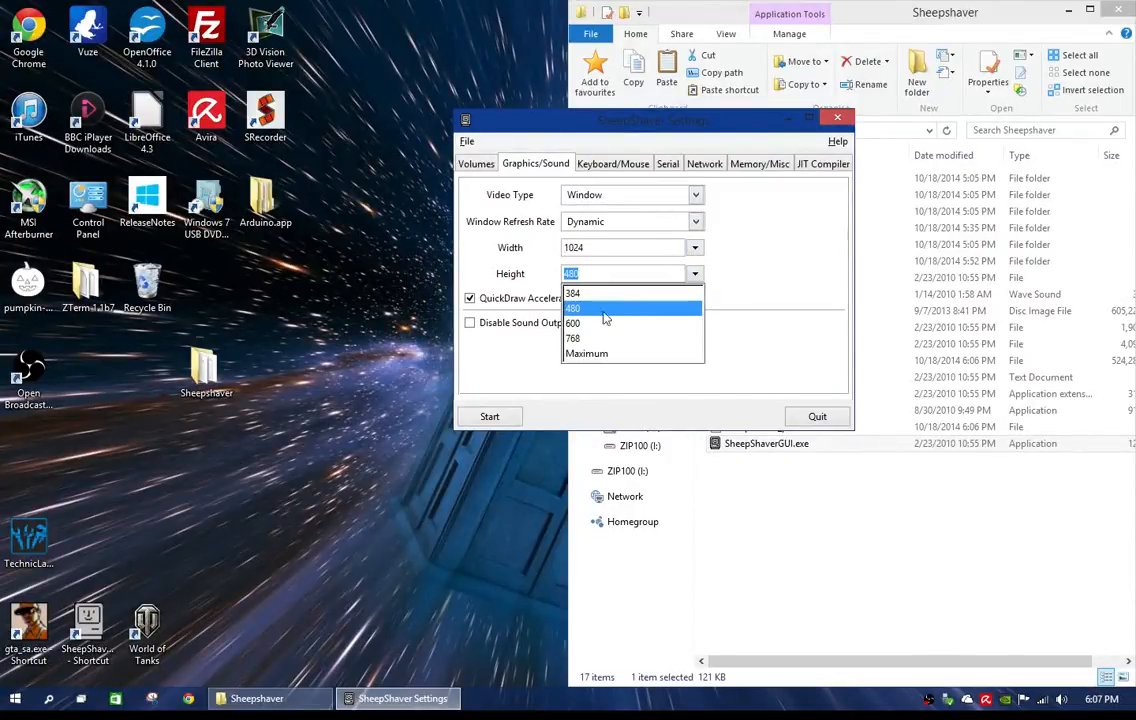
left_click(600, 338)
- Review the keyboard and serial settings and set the Ethernet interface to Basilisk II Slirp
left_click(604, 164)
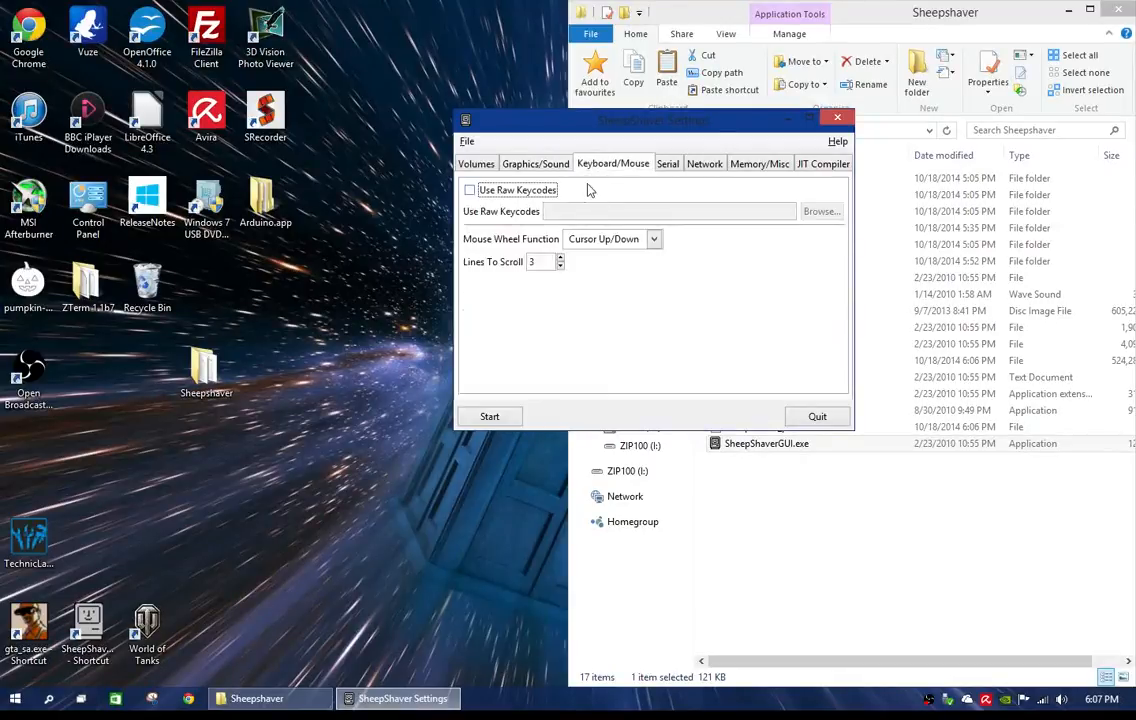
left_click(668, 166)
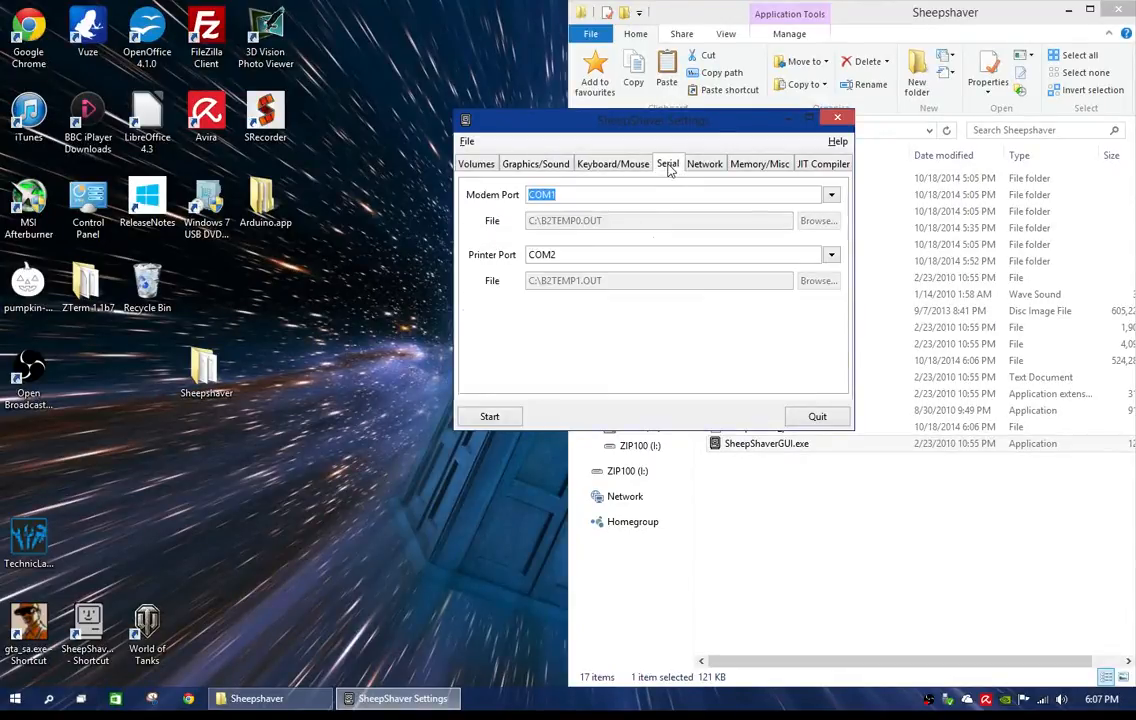
left_click(704, 164)
left_click(705, 195)
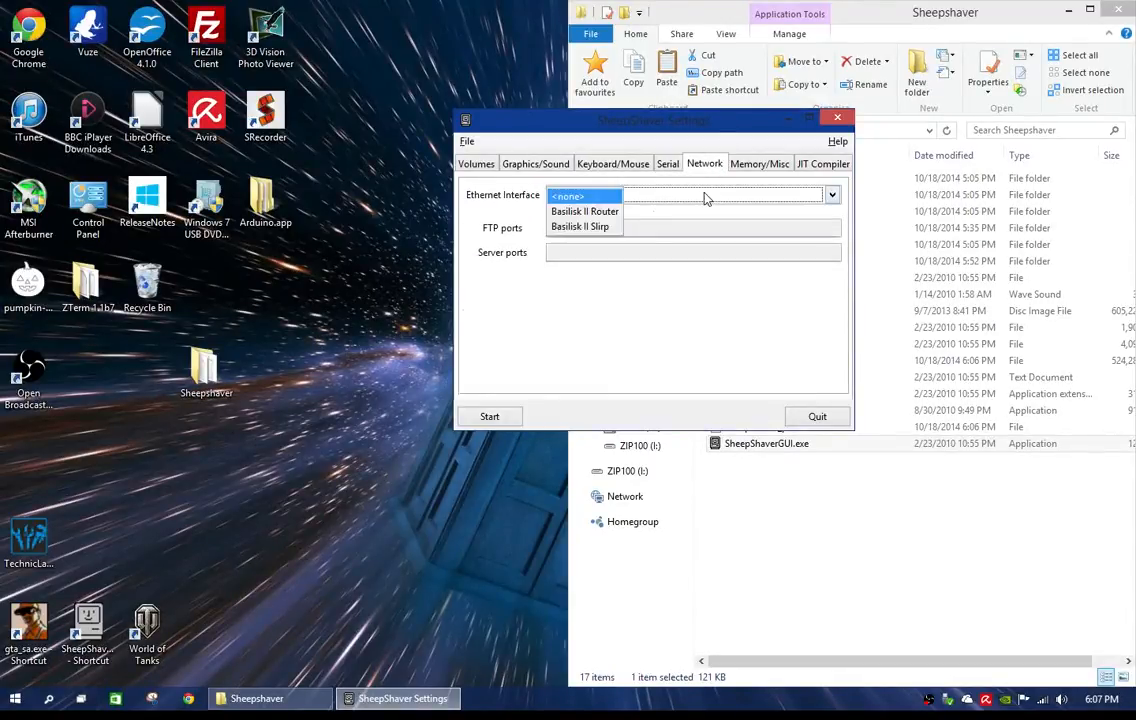
left_click(604, 228)
- Set the MacOS RAM size to 1024 MB, choose Mac_OS_ROM as the ROM file and enable ignoring illegal memory accesses
left_click(752, 165)
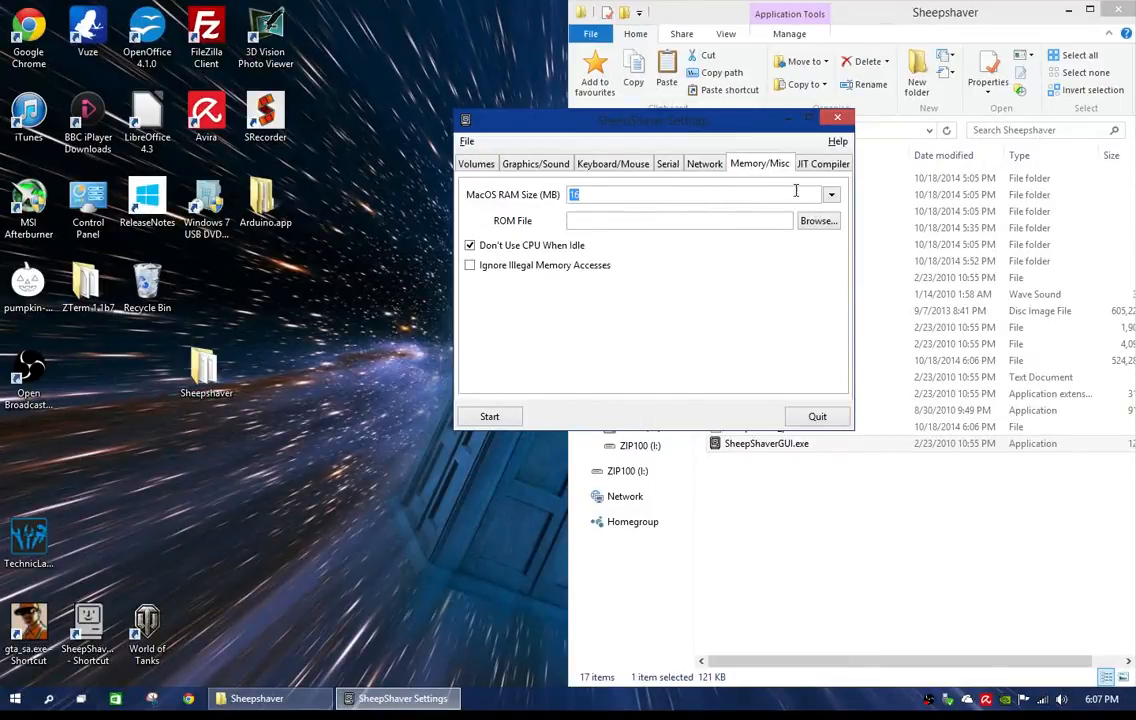
left_click(832, 196)
left_click(582, 333)
left_click(818, 221)
double_click(315, 261)
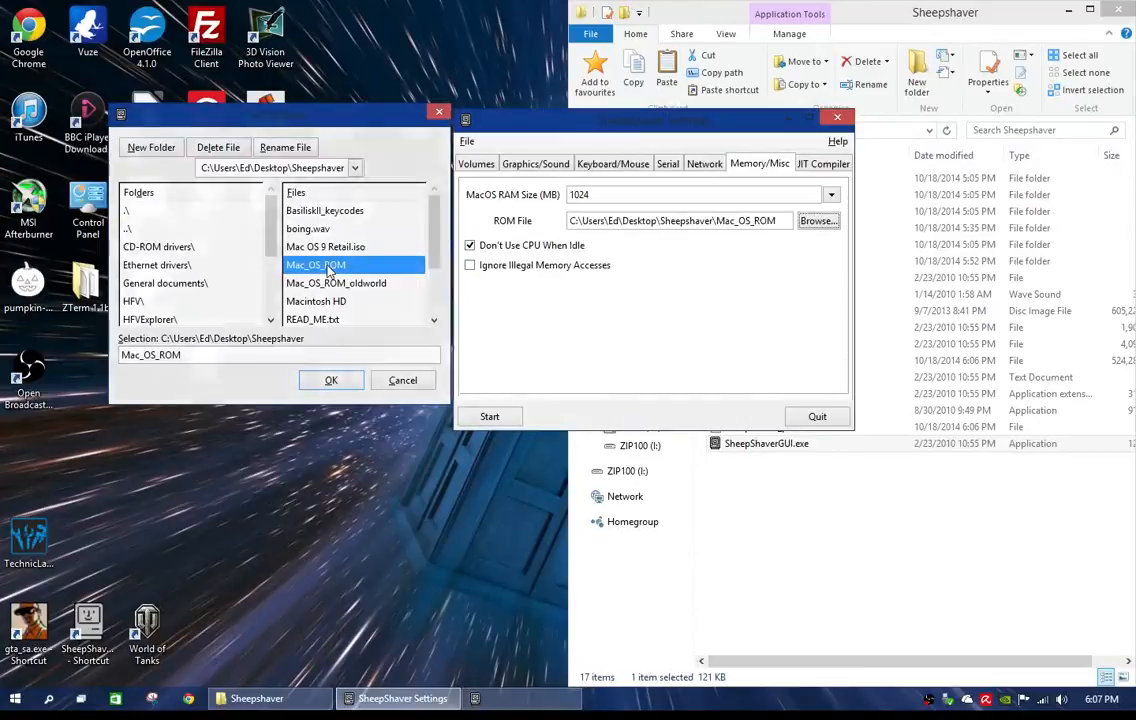
left_click(469, 266)
- Enable the built-in 68k DR Emulator, start the emulator and move its window up to view the whole Mac screen
left_click(810, 163)
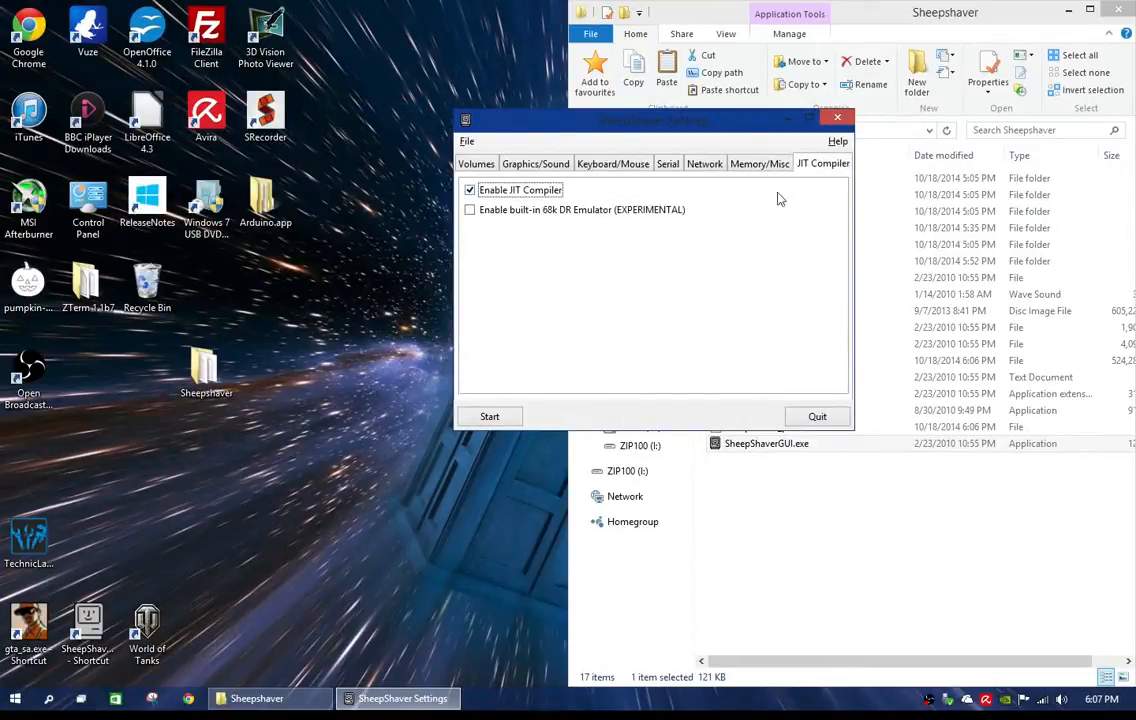
left_click(590, 212)
left_click(492, 417)
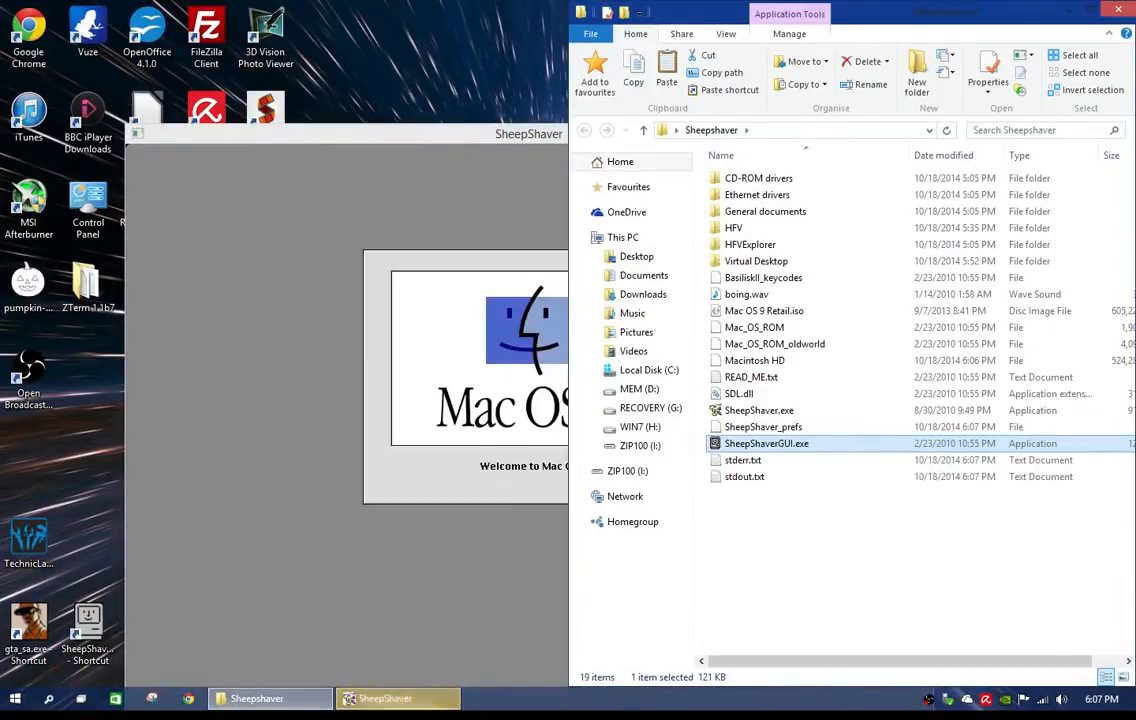
left_click_drag(458, 133, 475, 45)
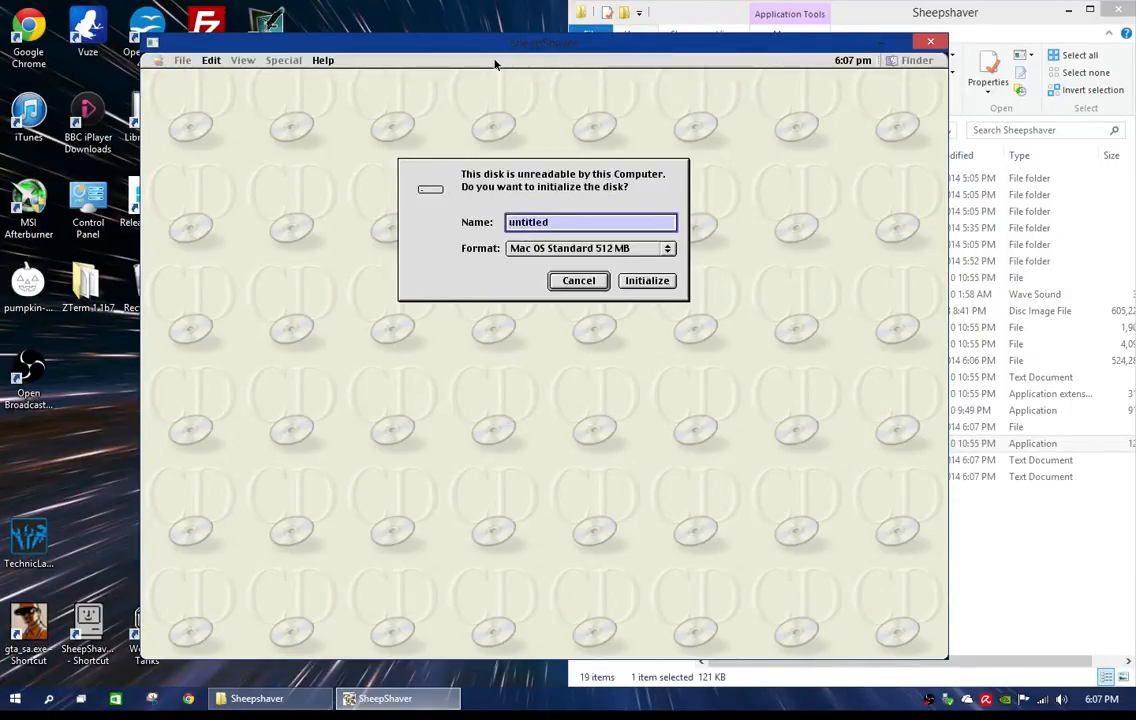
- Initialize the unreadable 512 MB disk in Mac OS Extended format with the name Macintosh HD
left_click_drag(517, 244, 562, 259)
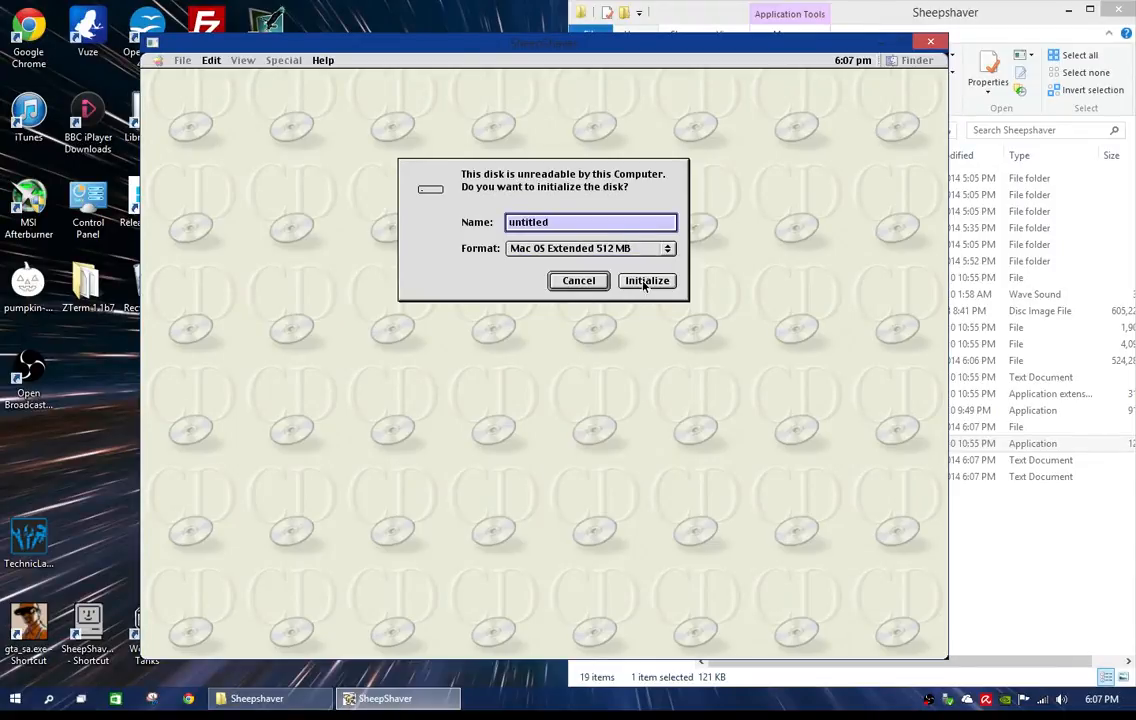
left_click(601, 229)
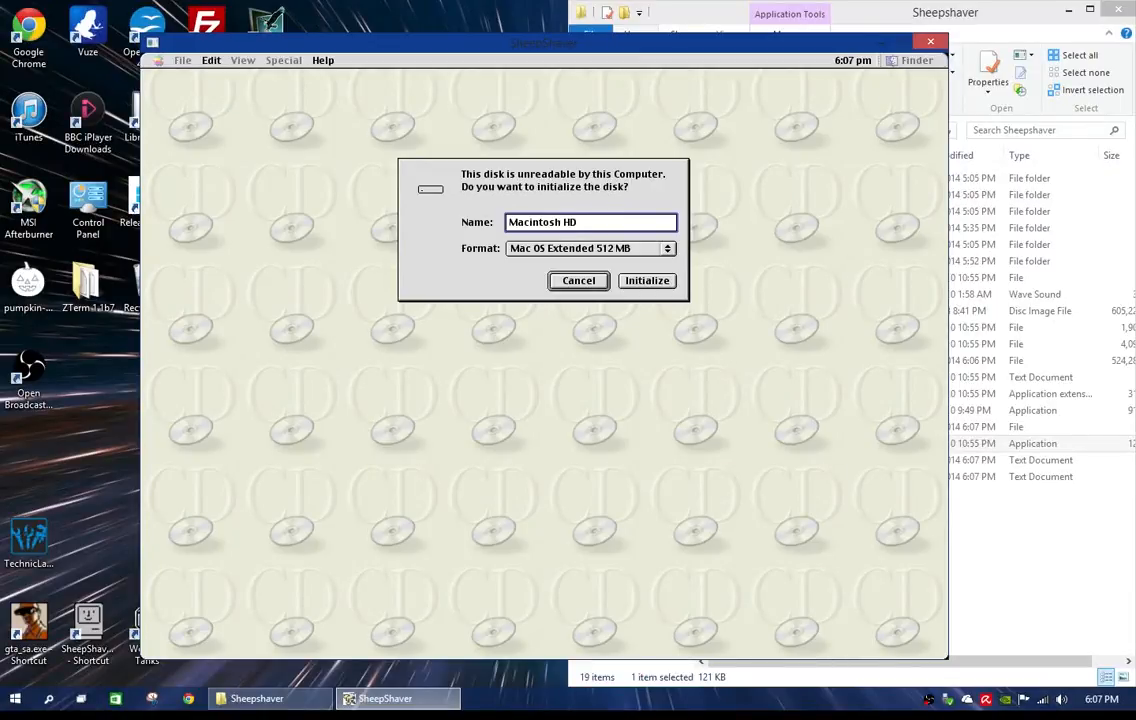
left_click(640, 281)
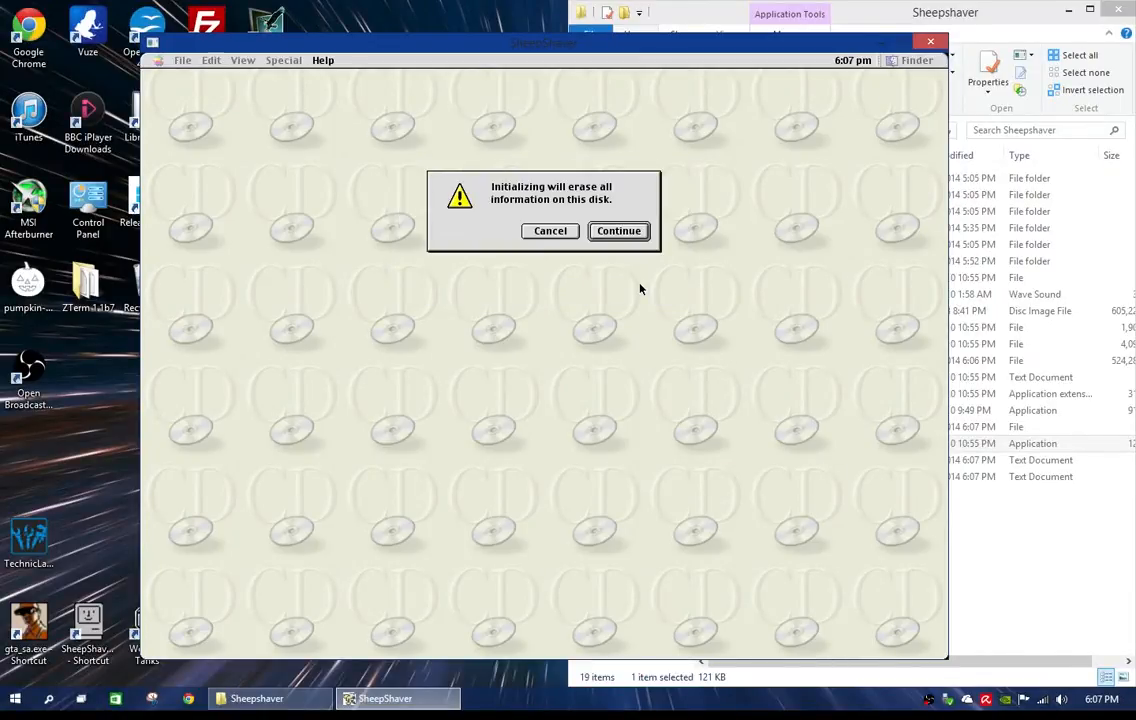
left_click(619, 232)
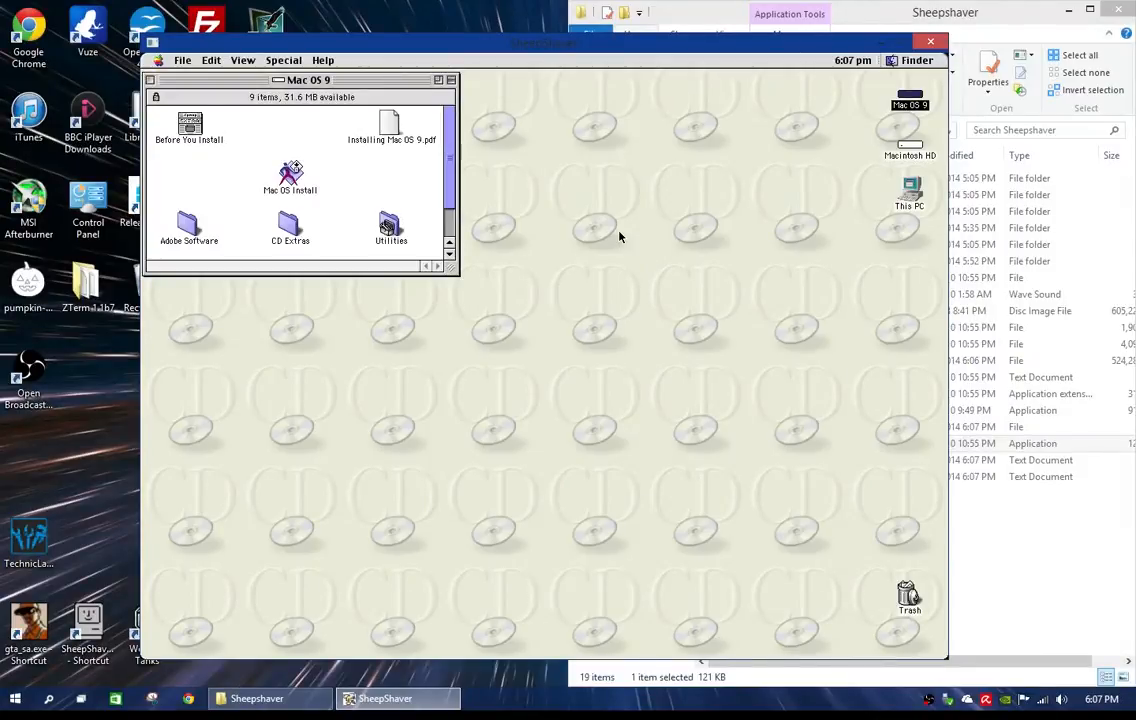
- Launch the Mac OS installer for All Other Countries, select Macintosh HD as destination and agree to the software license
double_click(291, 175)
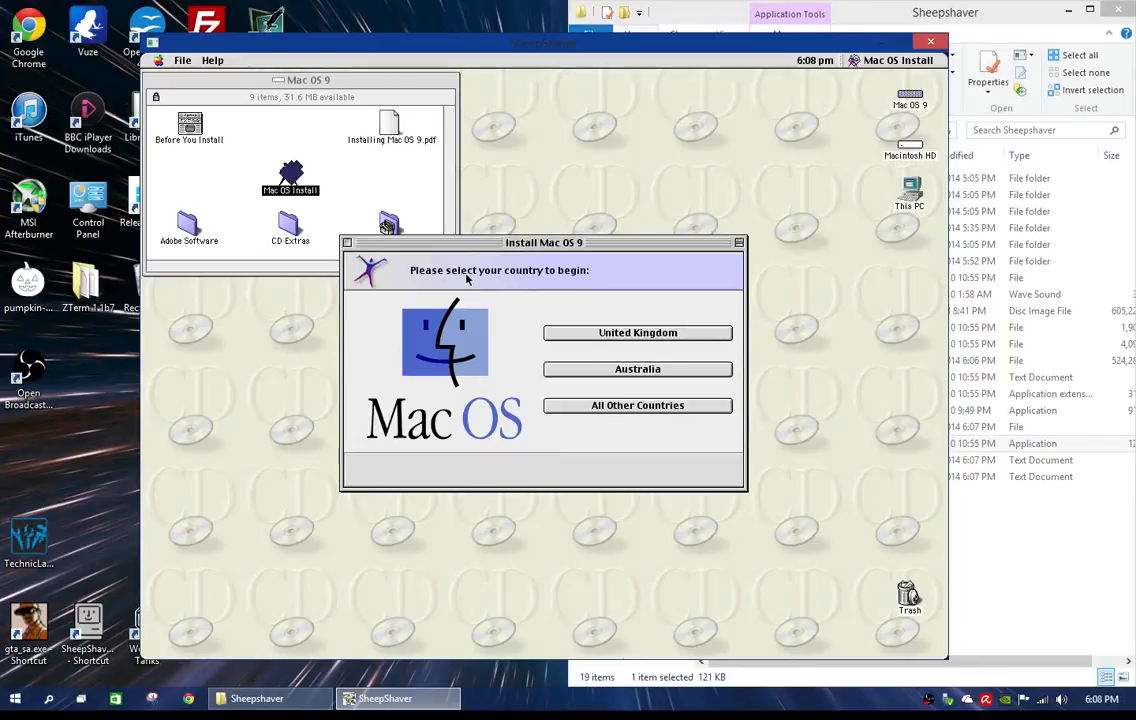
left_click(616, 406)
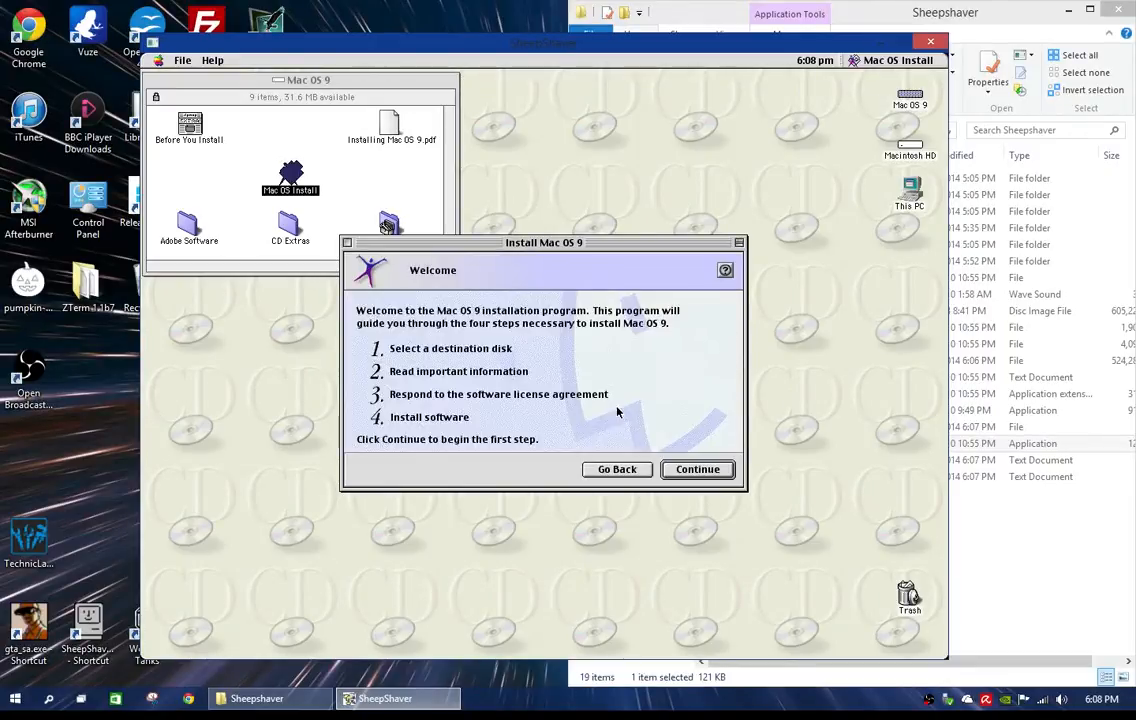
left_click(696, 472)
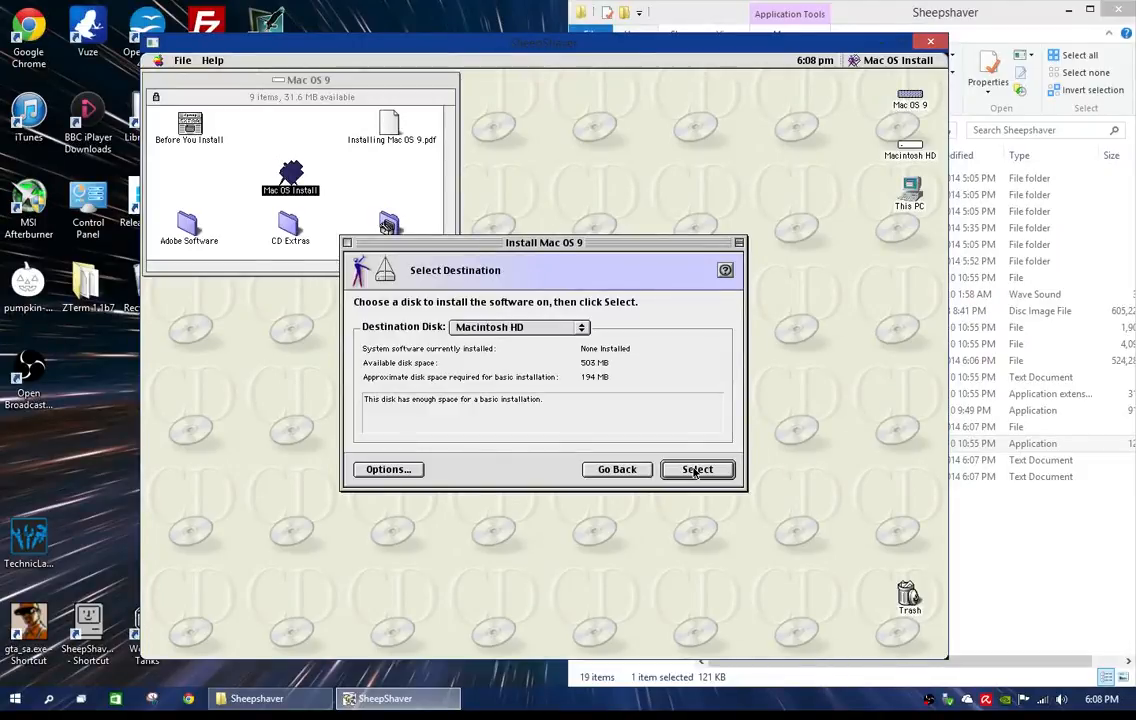
left_click(696, 470)
left_click(696, 470)
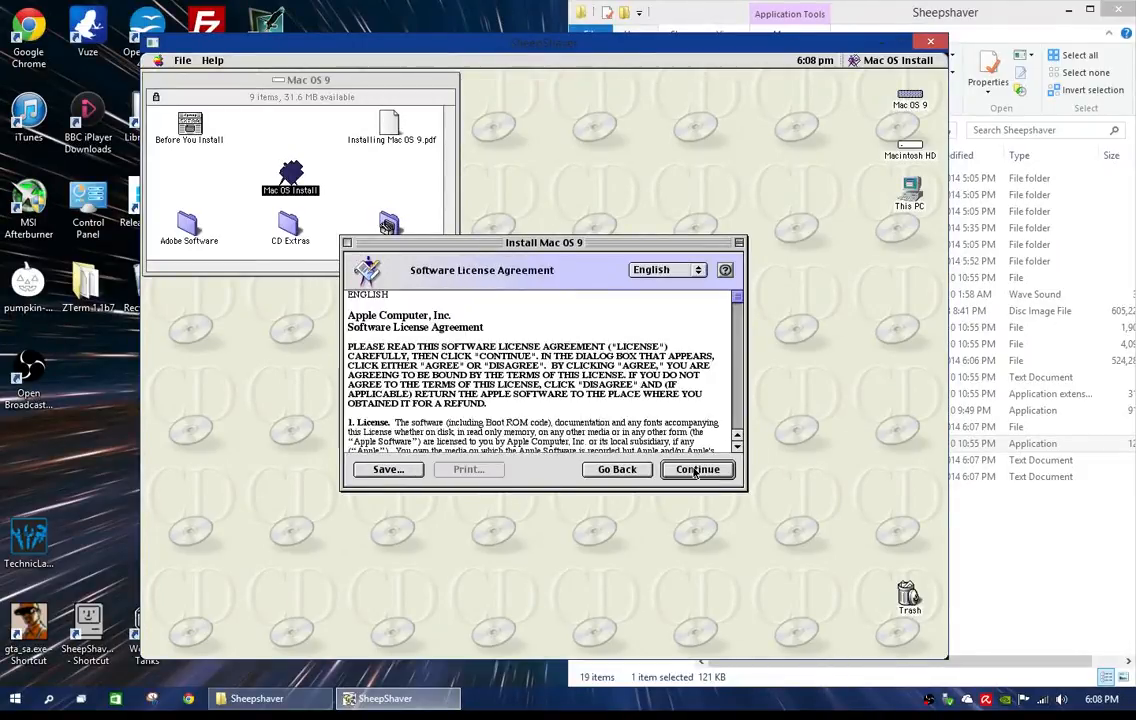
left_click(694, 470)
left_click(646, 406)
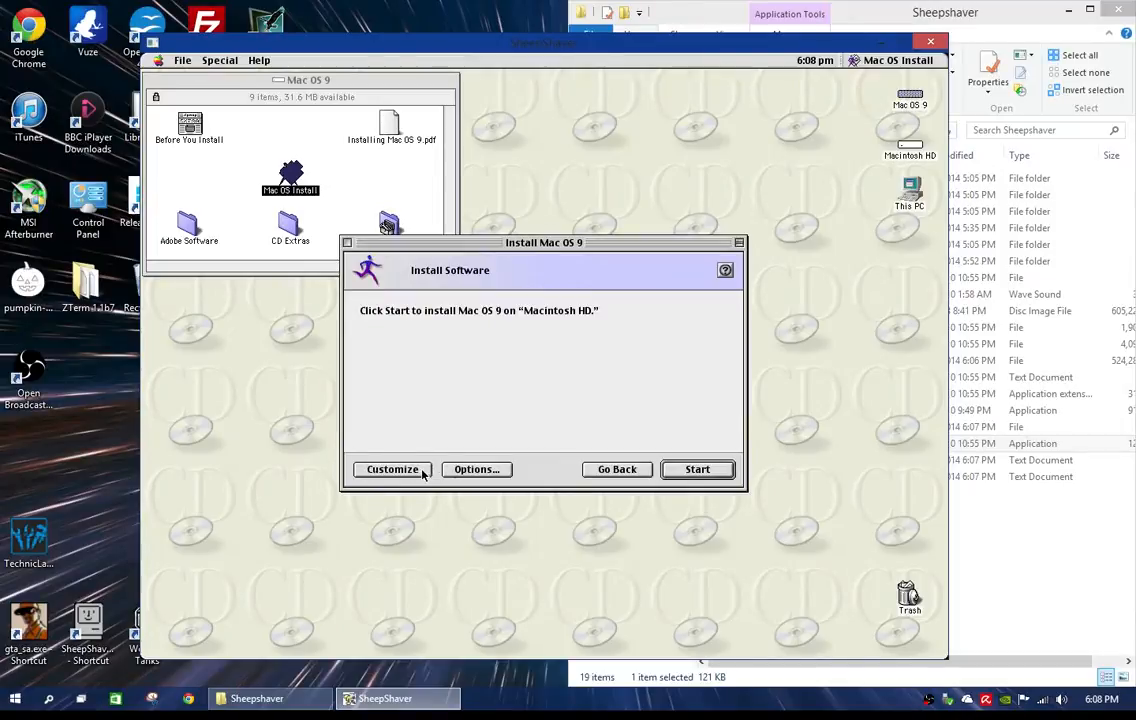
- Customize the installation by adding English Speech Recognition and Network Assistant Client, and start installing on Macintosh HD
left_click(392, 469)
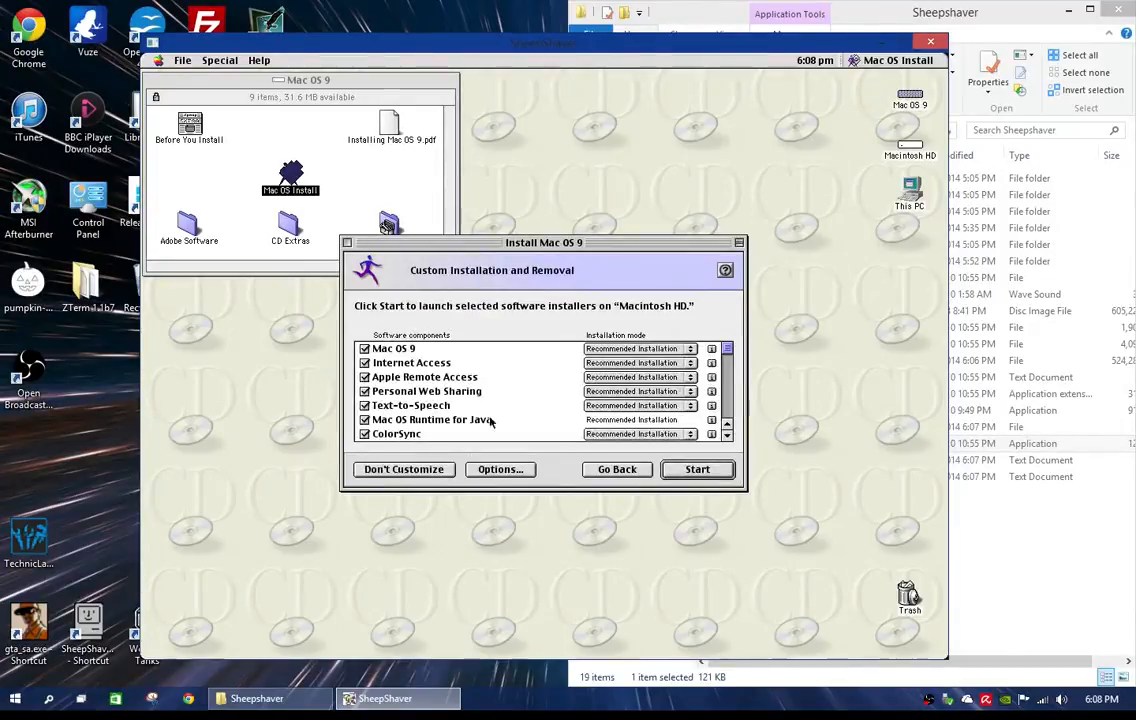
left_click(727, 434)
left_click(727, 435)
left_click(727, 436)
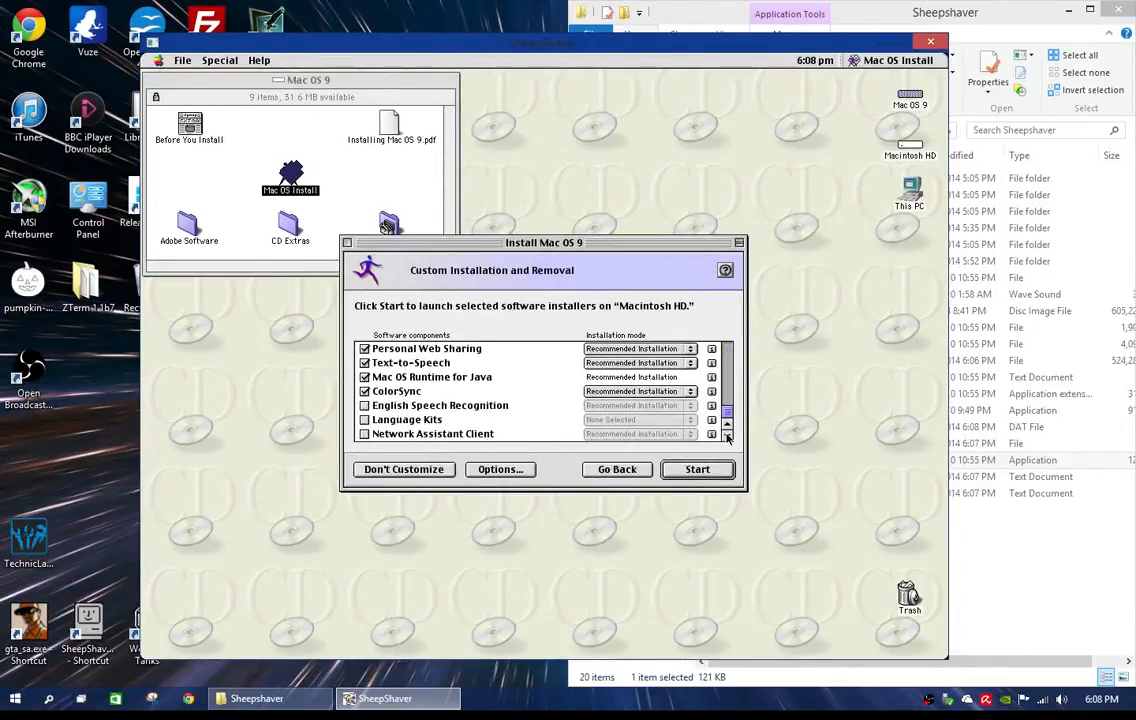
left_click(364, 434)
left_click(364, 405)
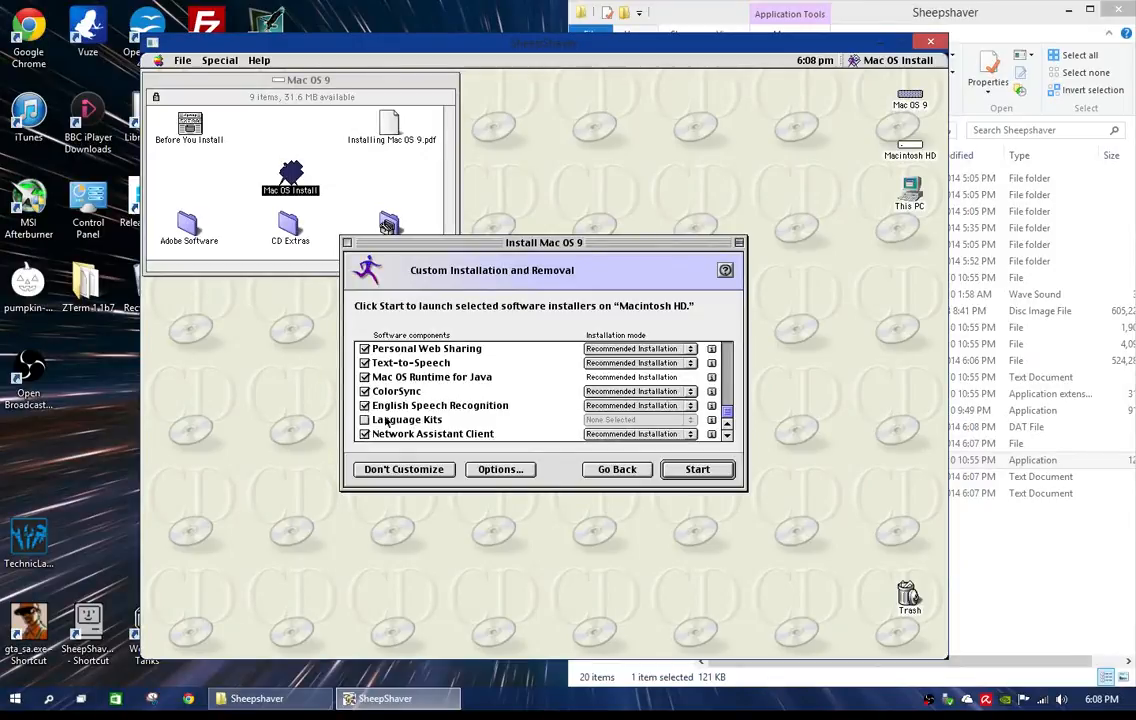
left_click(697, 469)
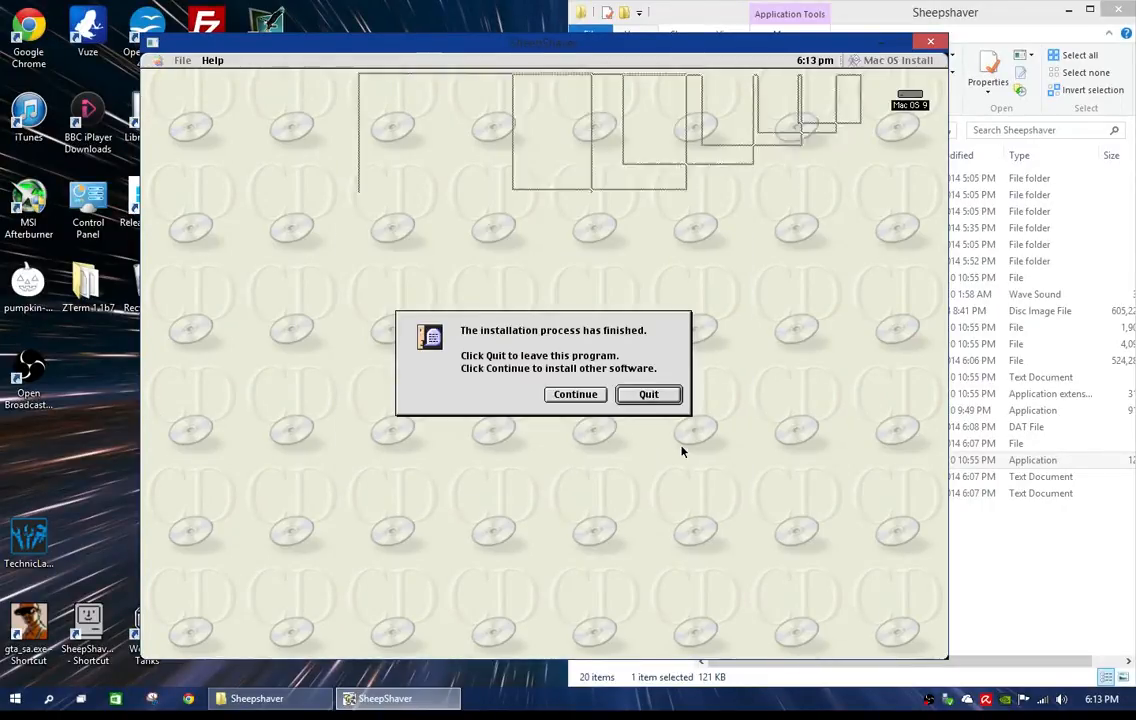
- Quit the finished installer, shut down Mac OS and close the emulator window
left_click(658, 398)
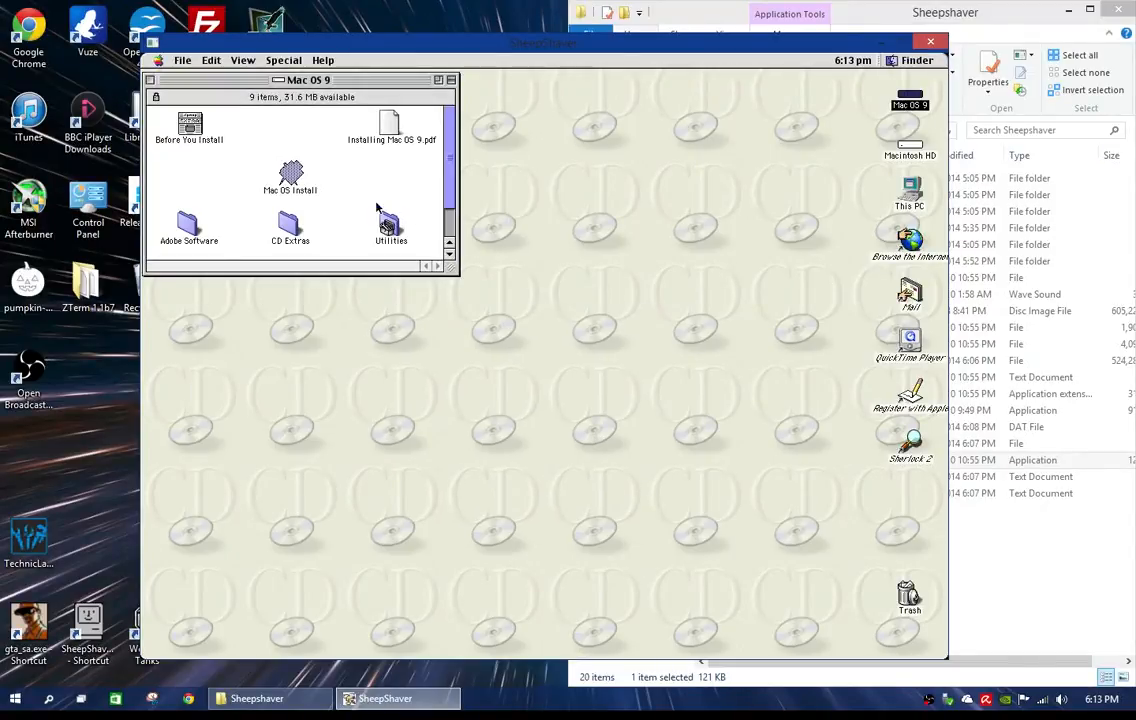
left_click(268, 62)
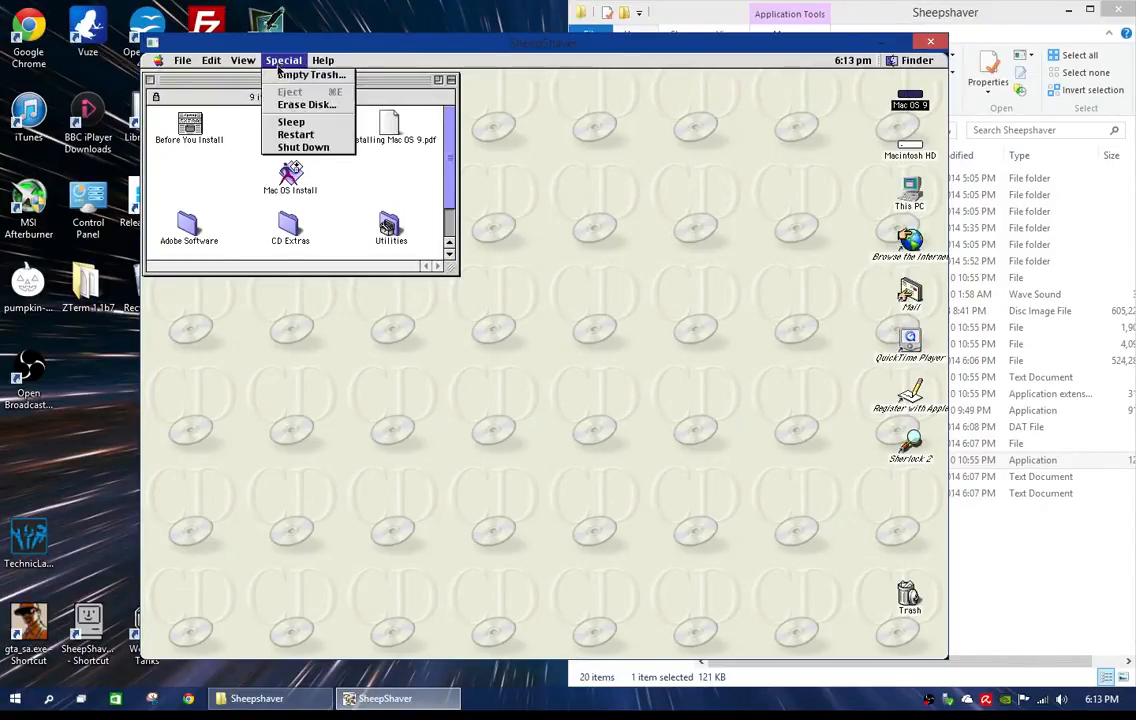
left_click(291, 148)
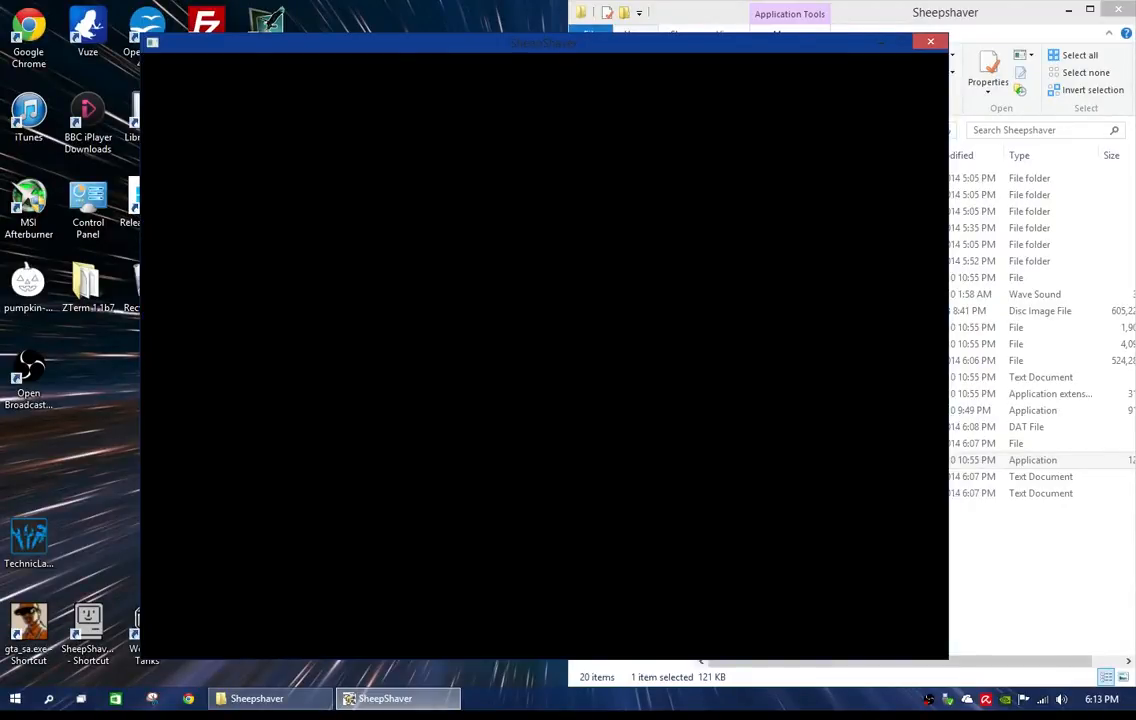
left_click(930, 41)
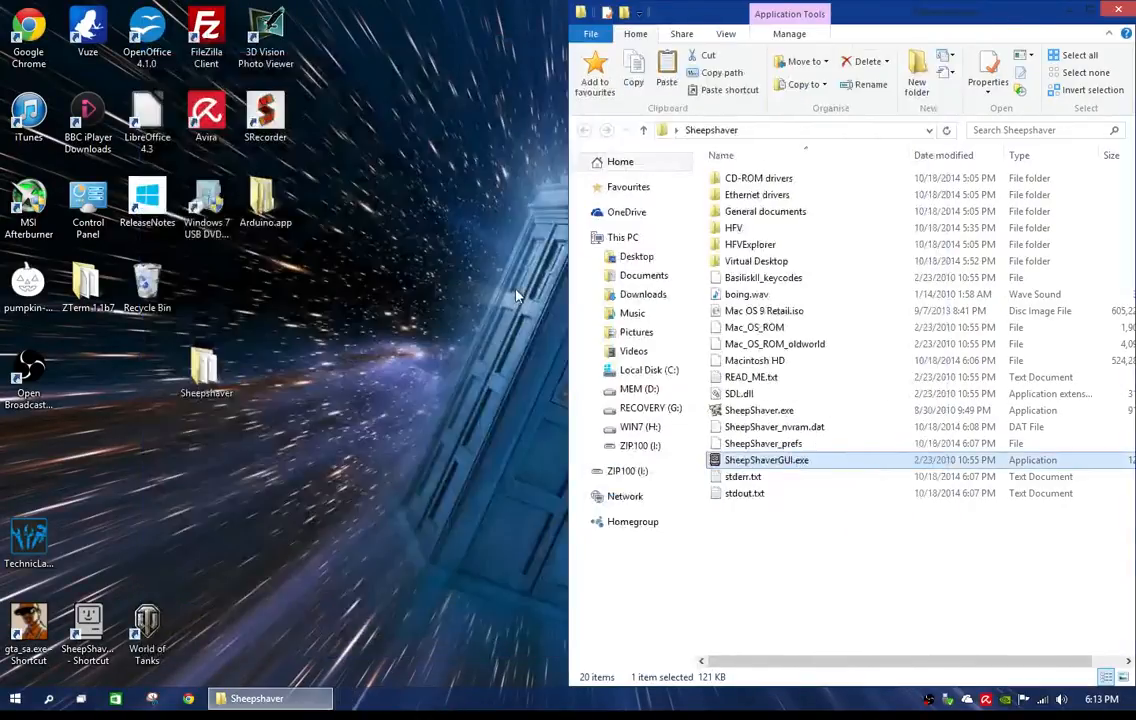
- Reopen SheepShaverGUI.exe, remove Mac OS 9 Retail.iso from the volumes and start the emulator, moving its window fully into view
double_click(733, 460)
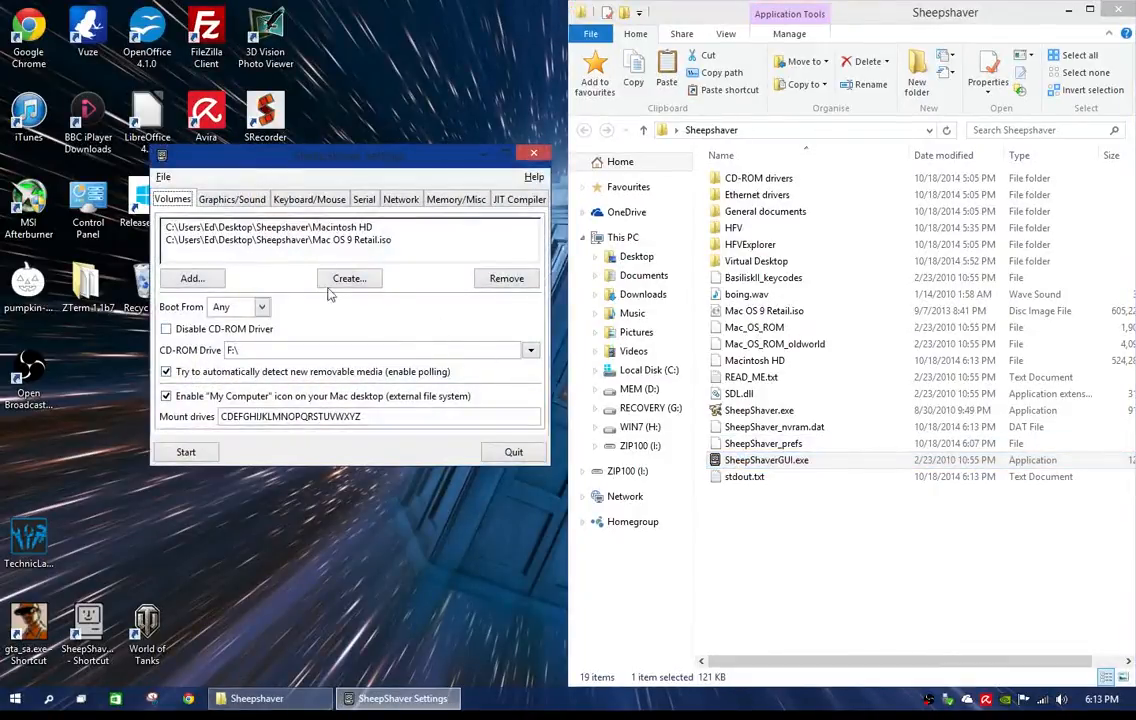
left_click(350, 240)
left_click(500, 279)
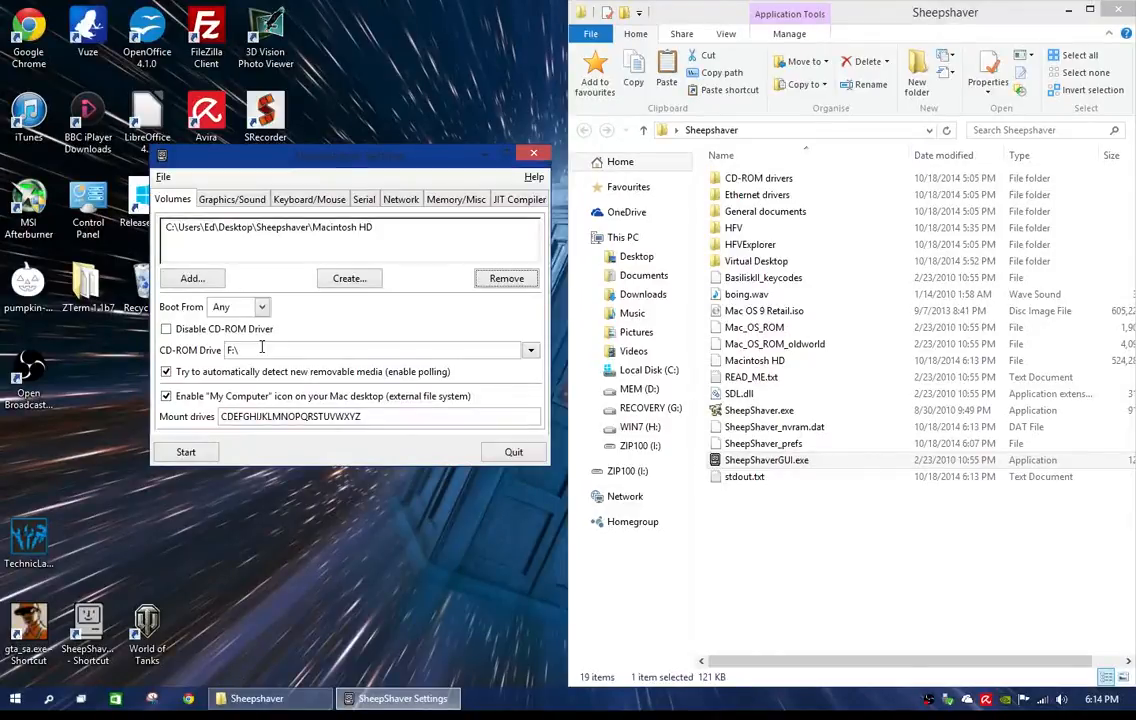
left_click(186, 452)
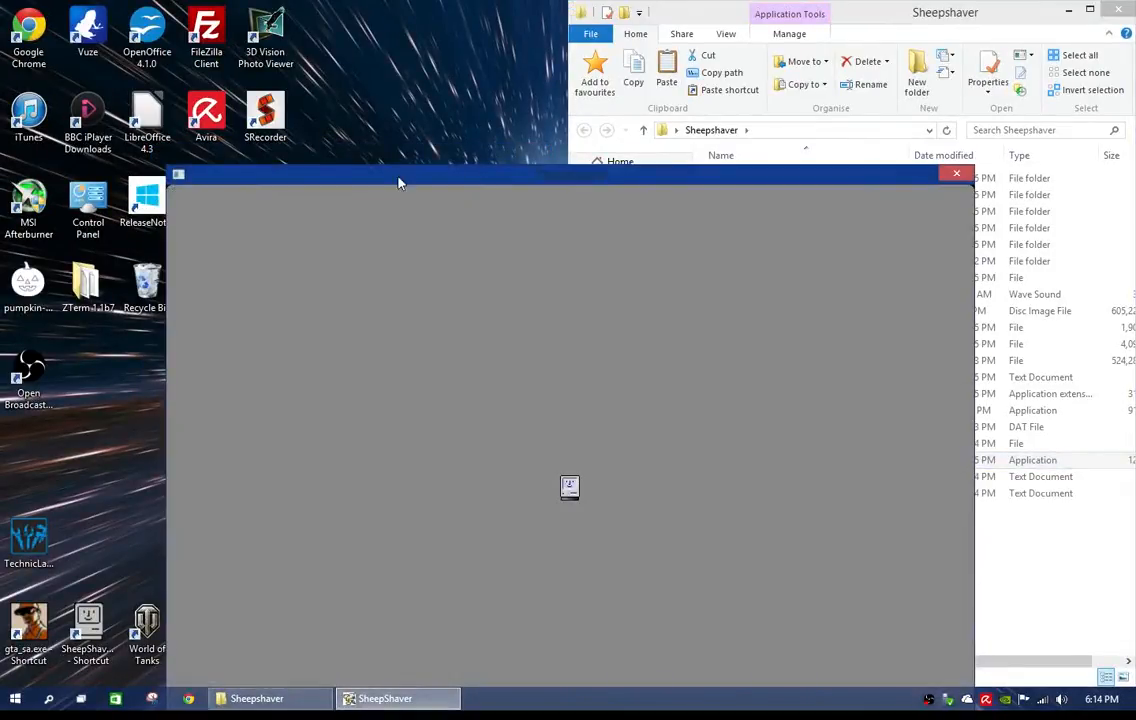
left_click_drag(398, 183, 408, 60)
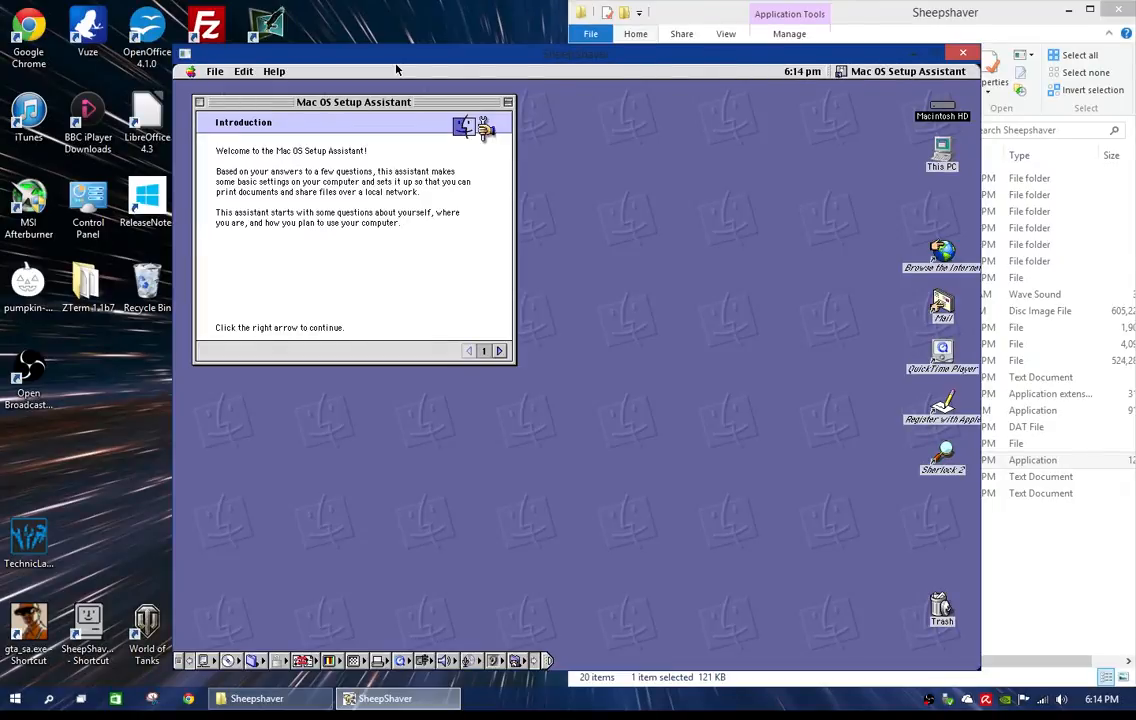
- Choose the U.S. regional formats in the Mac OS Setup Assistant
left_click(500, 351)
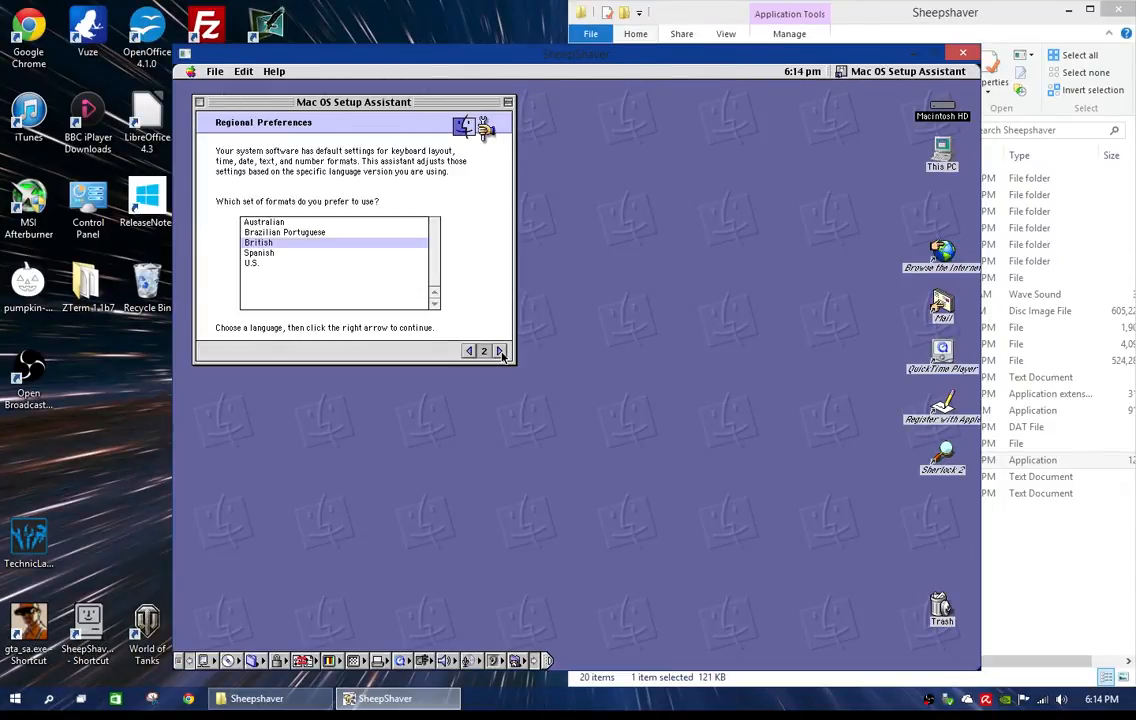
left_click(252, 263)
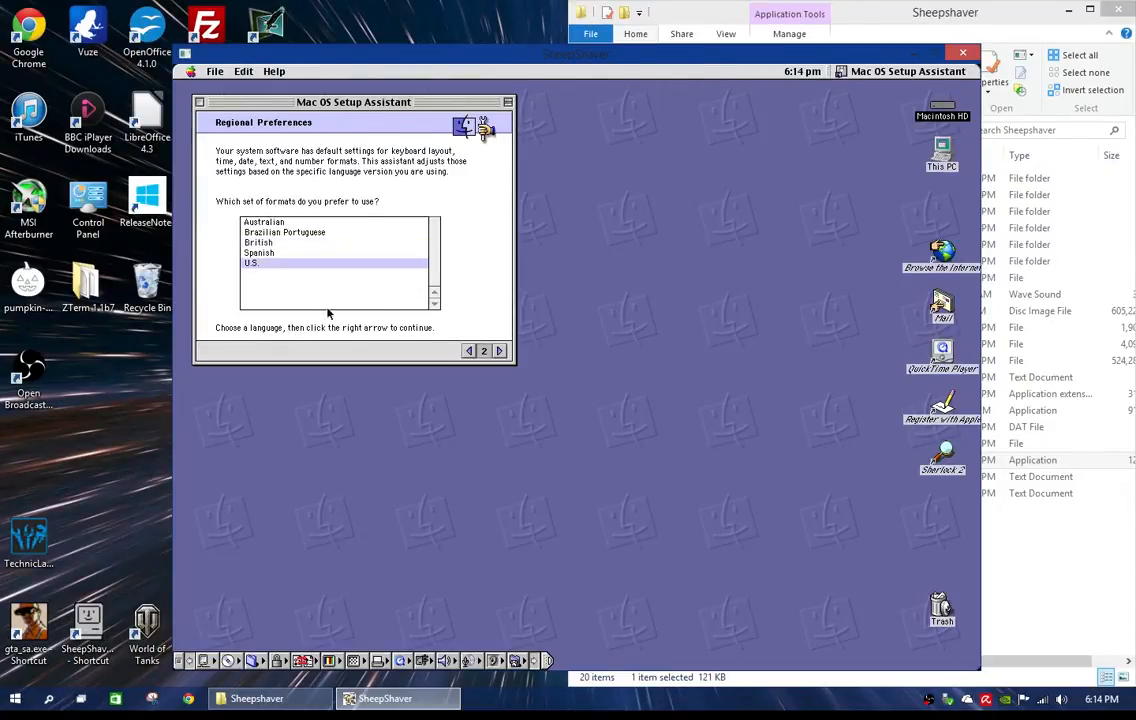
left_click(500, 350)
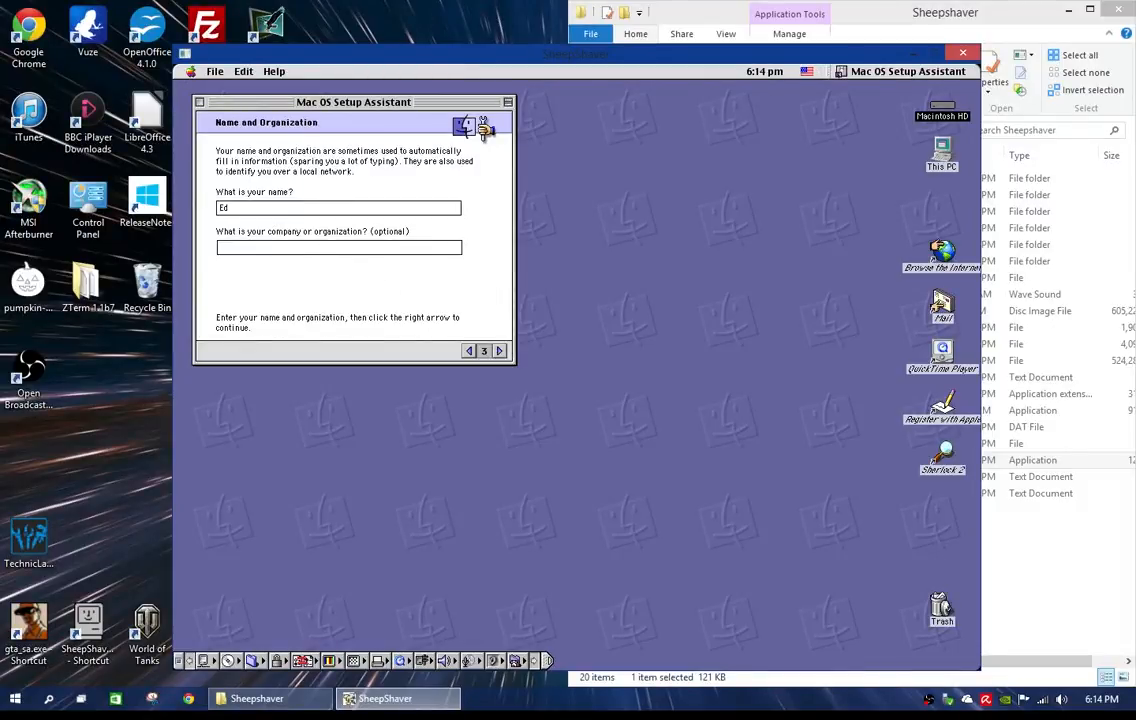
- Fill in the name and organization details and accept the time and date with daylight savings off
type("Exabyte RAM")
left_click(499, 350)
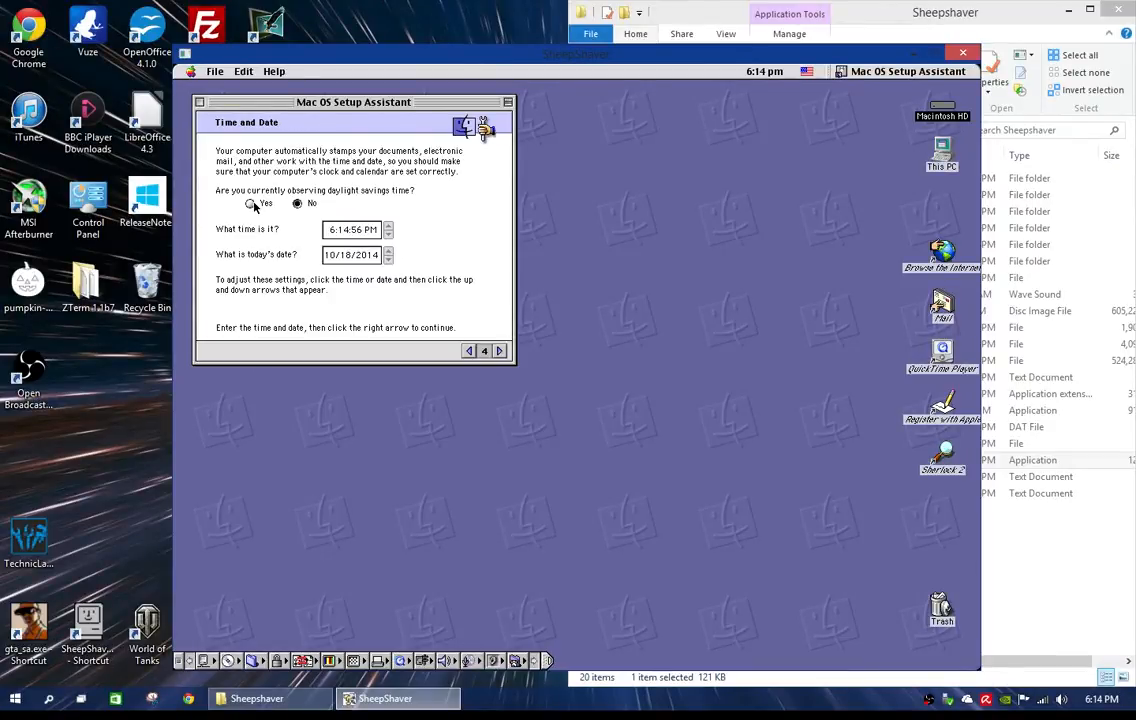
left_click(499, 350)
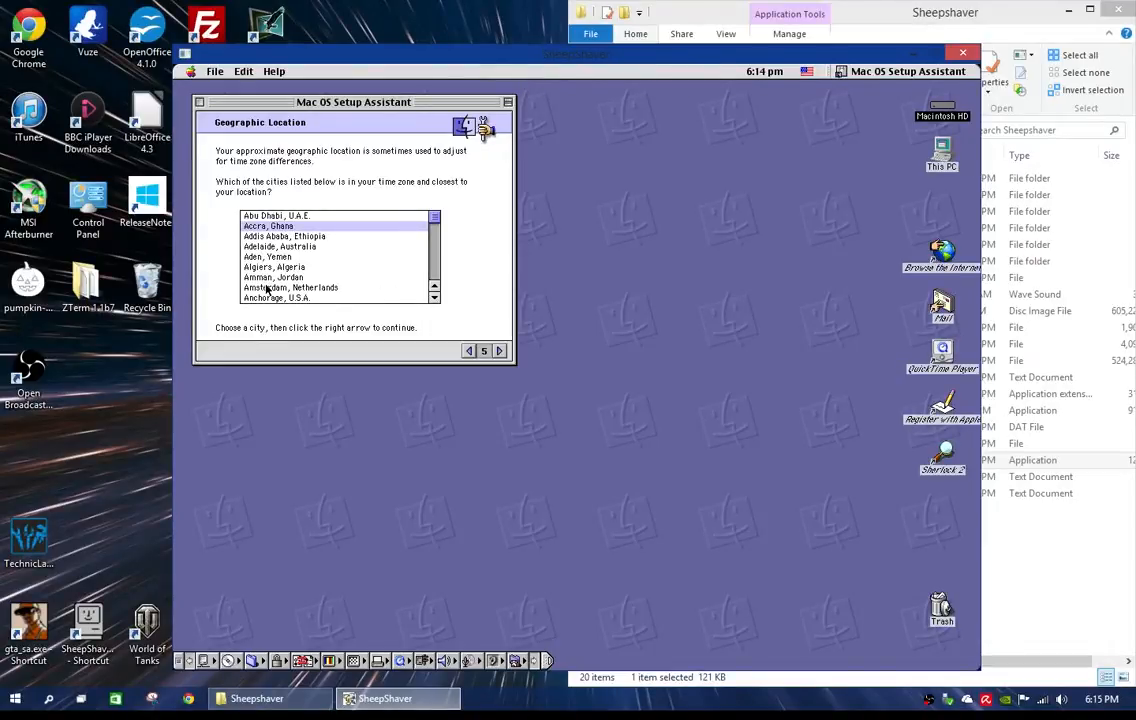
- Choose New York, U.S.A. as the geographic location and keep the Simple Finder preference set to No
scroll(266, 288, "down", 4)
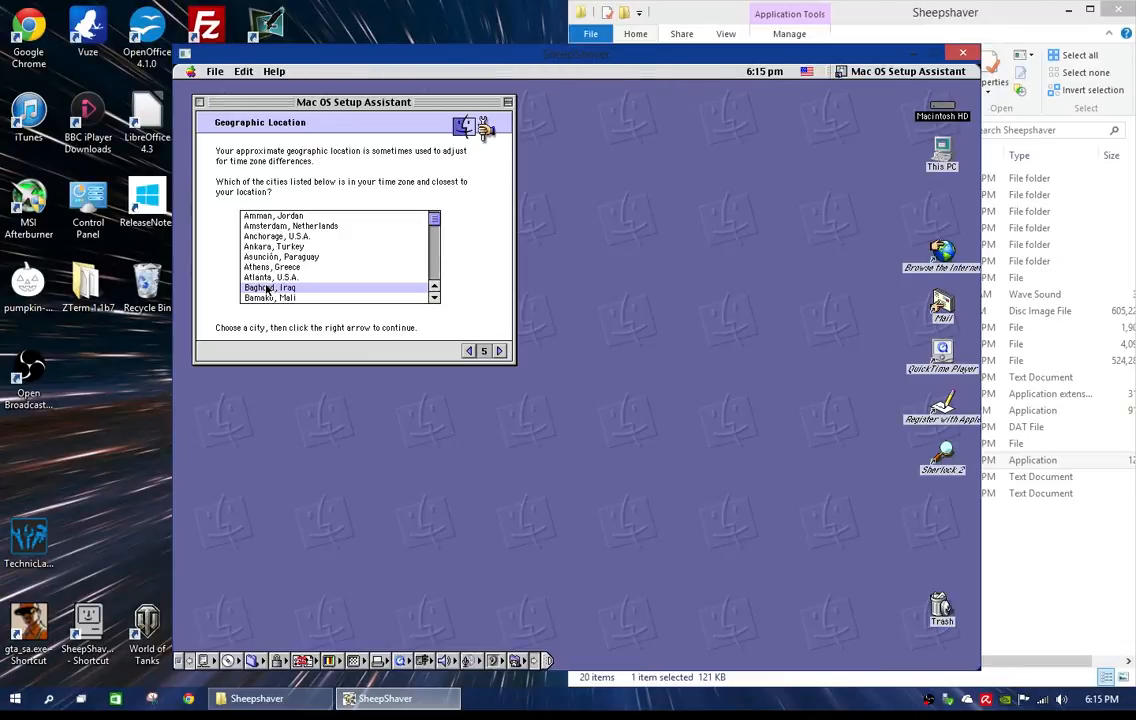
key("n")
scroll(266, 288, "down", 4)
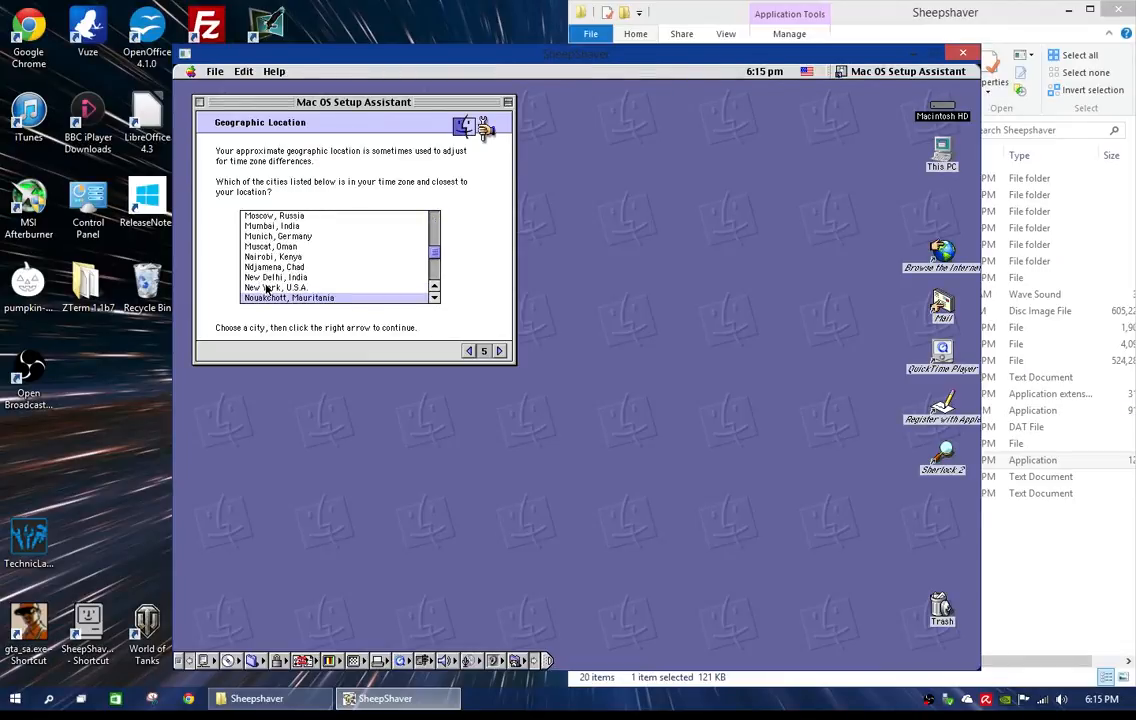
left_click(266, 288)
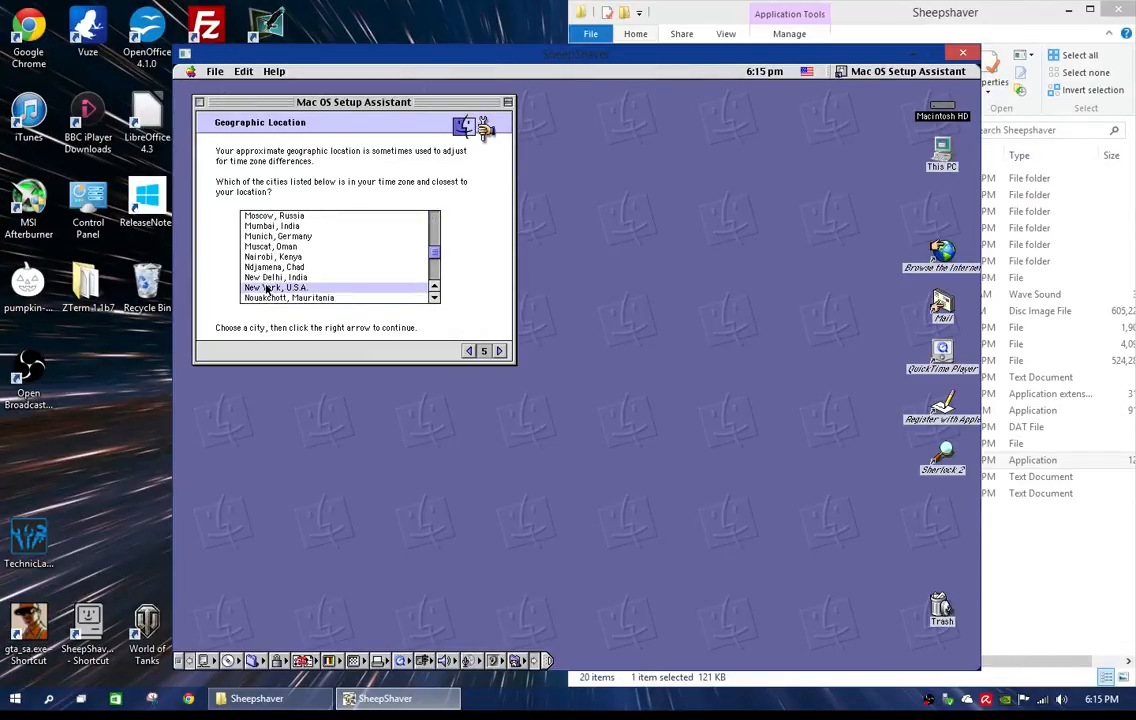
left_click(500, 351)
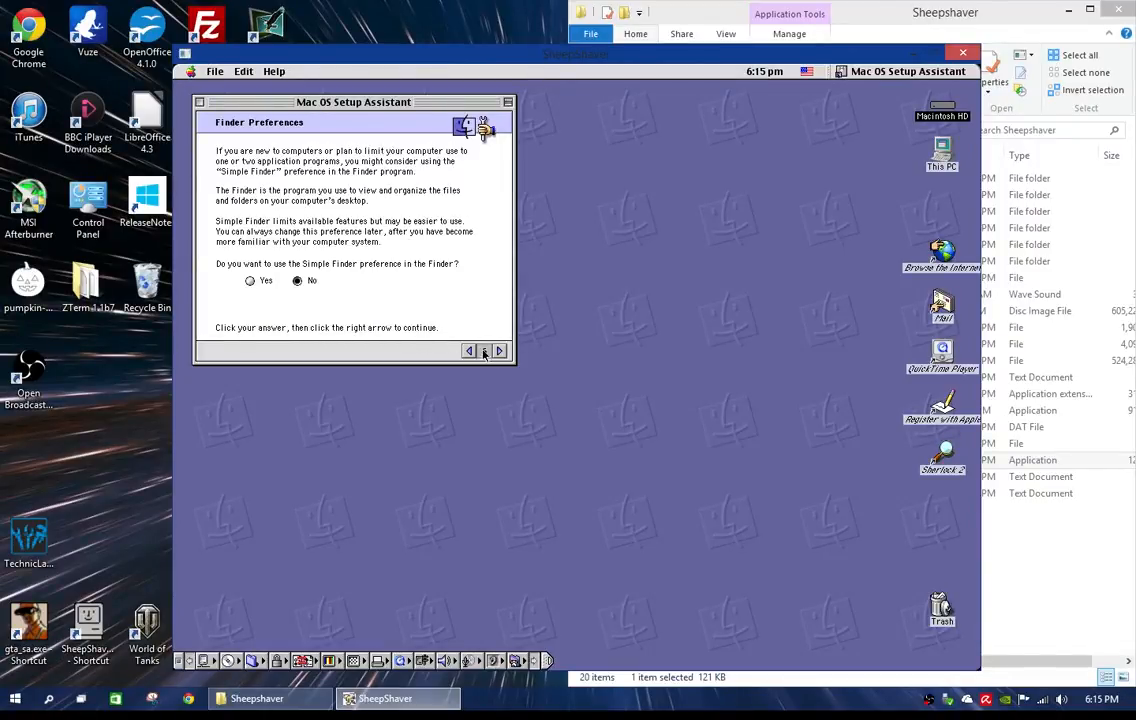
left_click(500, 351)
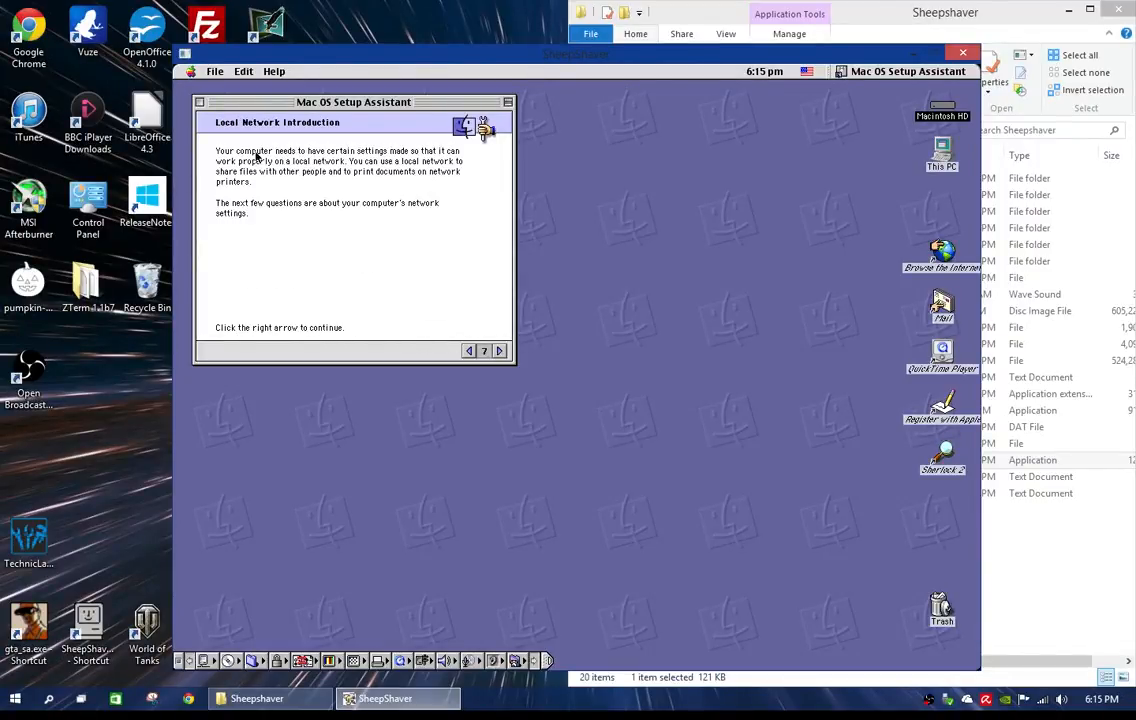
- Quit the Mac OS Setup Assistant without saving its answers
left_click(200, 103)
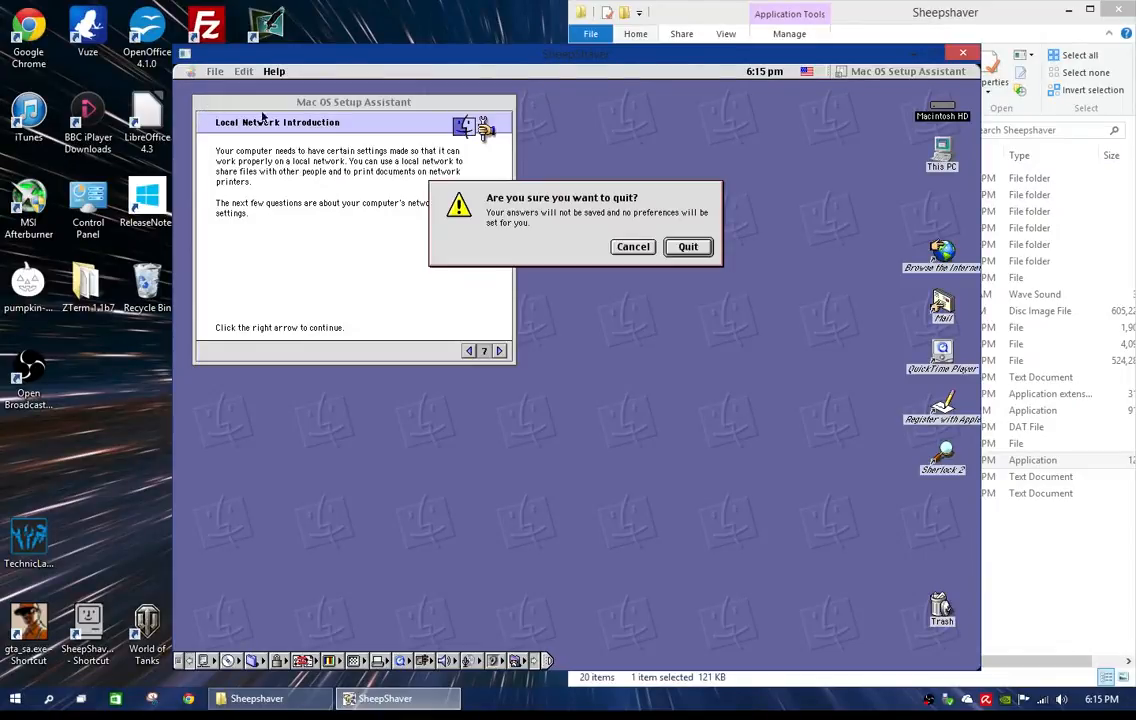
left_click(676, 248)
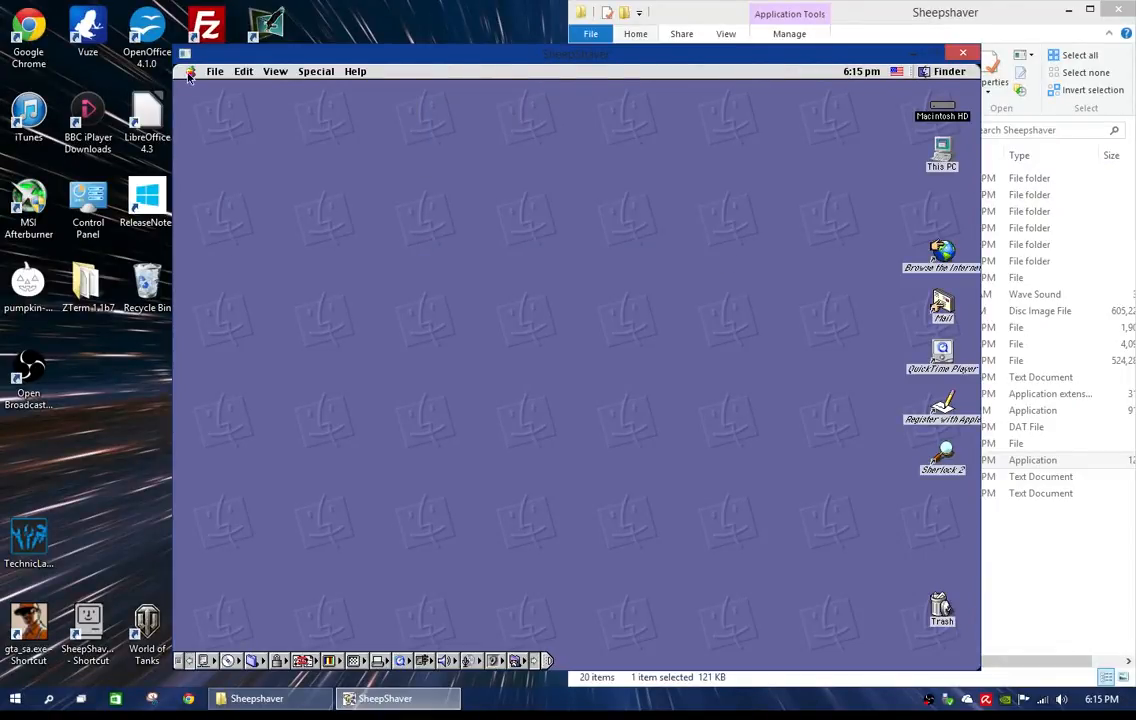
- Configure TCP/IP manually with IP address 10.0.2.5 plus the subnet mask, router and name server addresses, and save the configuration
left_click(190, 71)
mouse_move(241, 147)
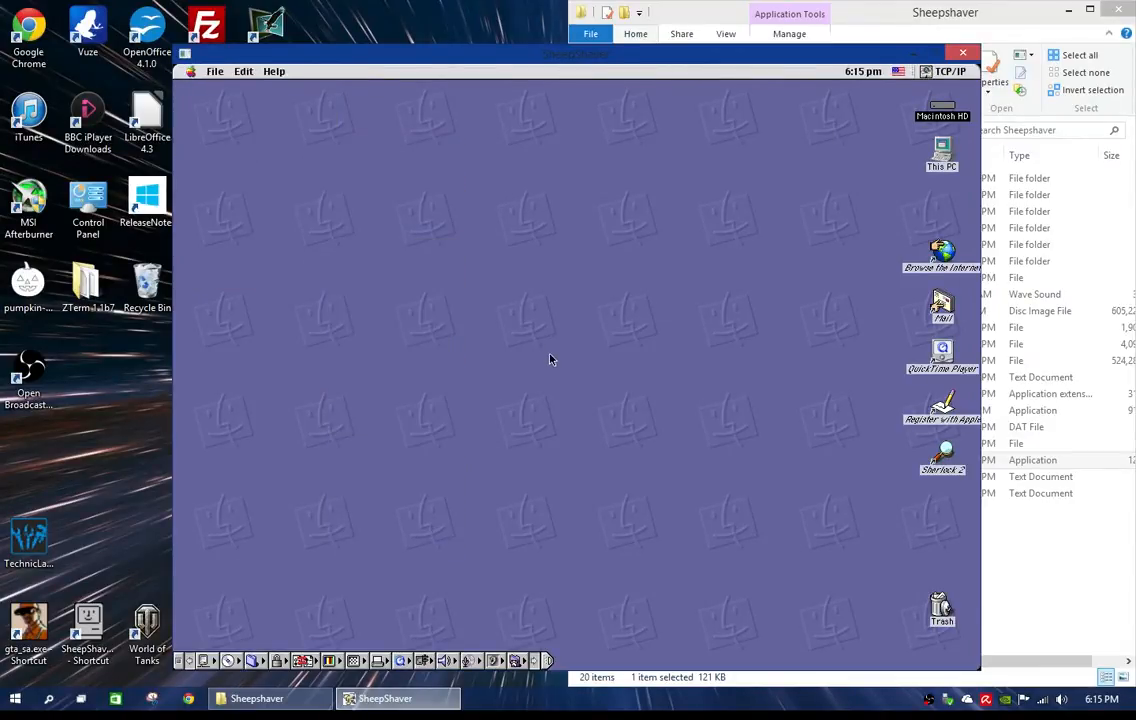
left_click(429, 164)
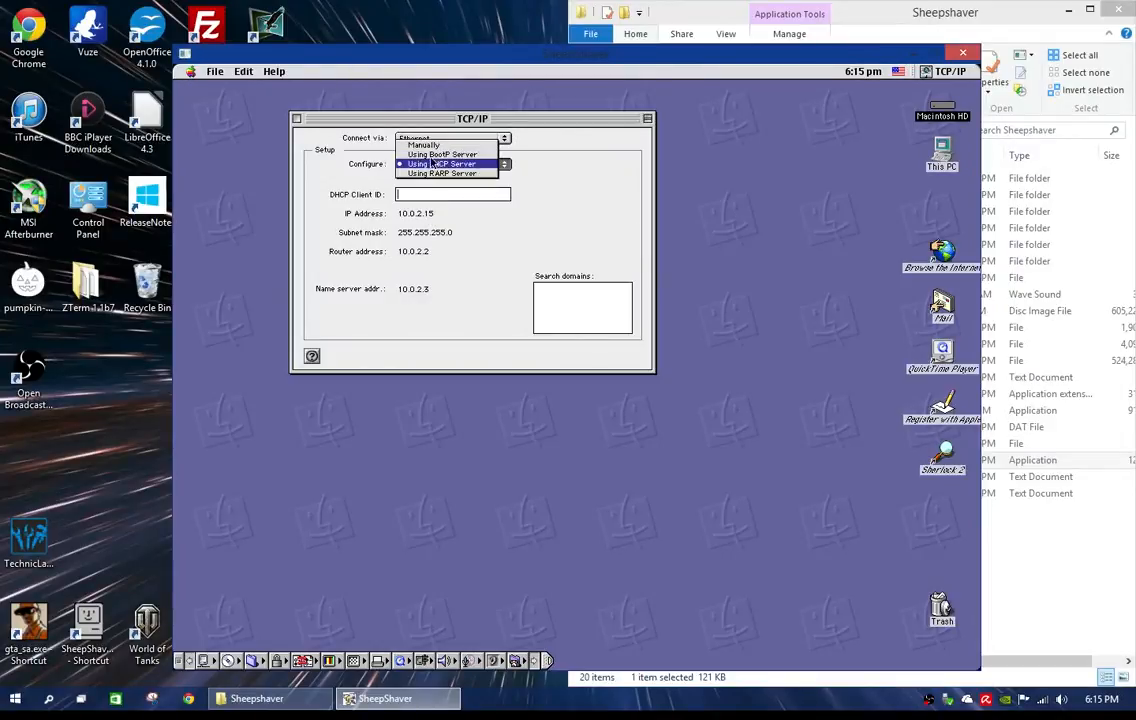
left_click(429, 144)
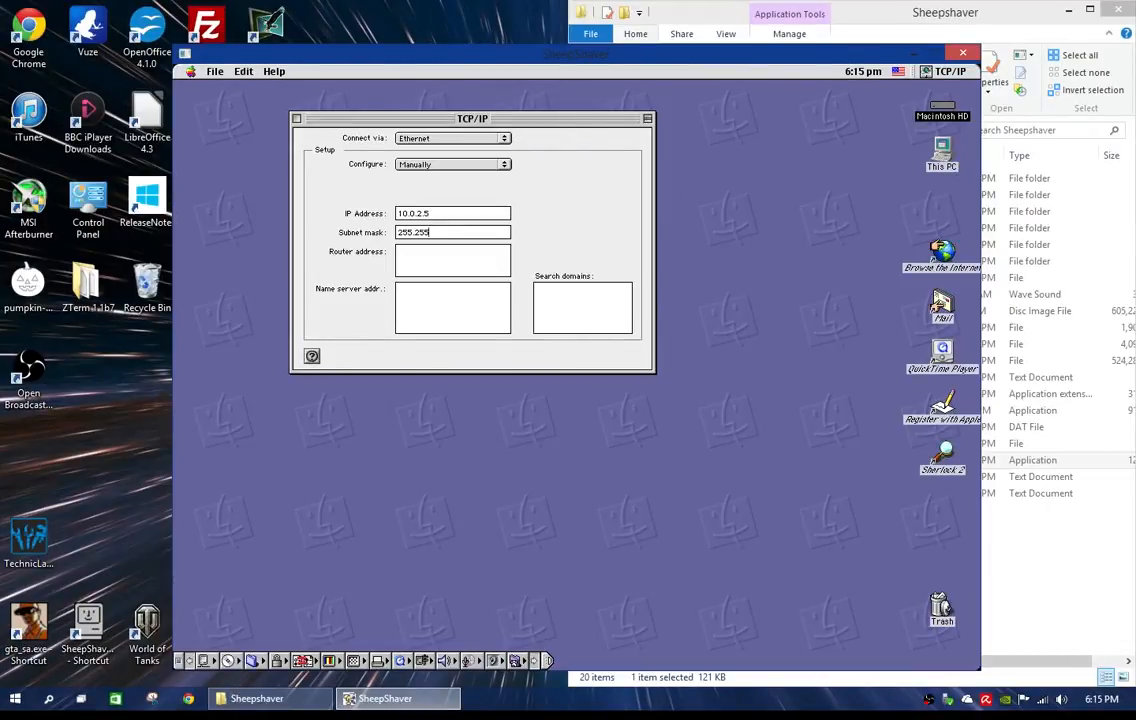
type(".0")
left_click(296, 118)
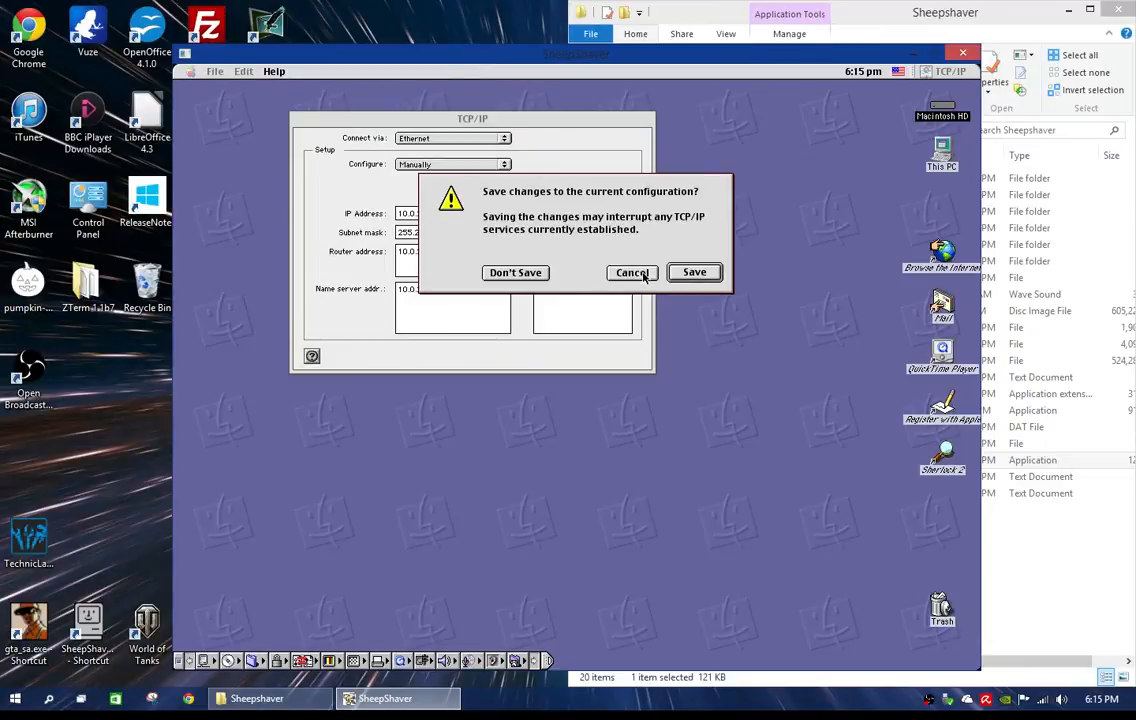
left_click(690, 273)
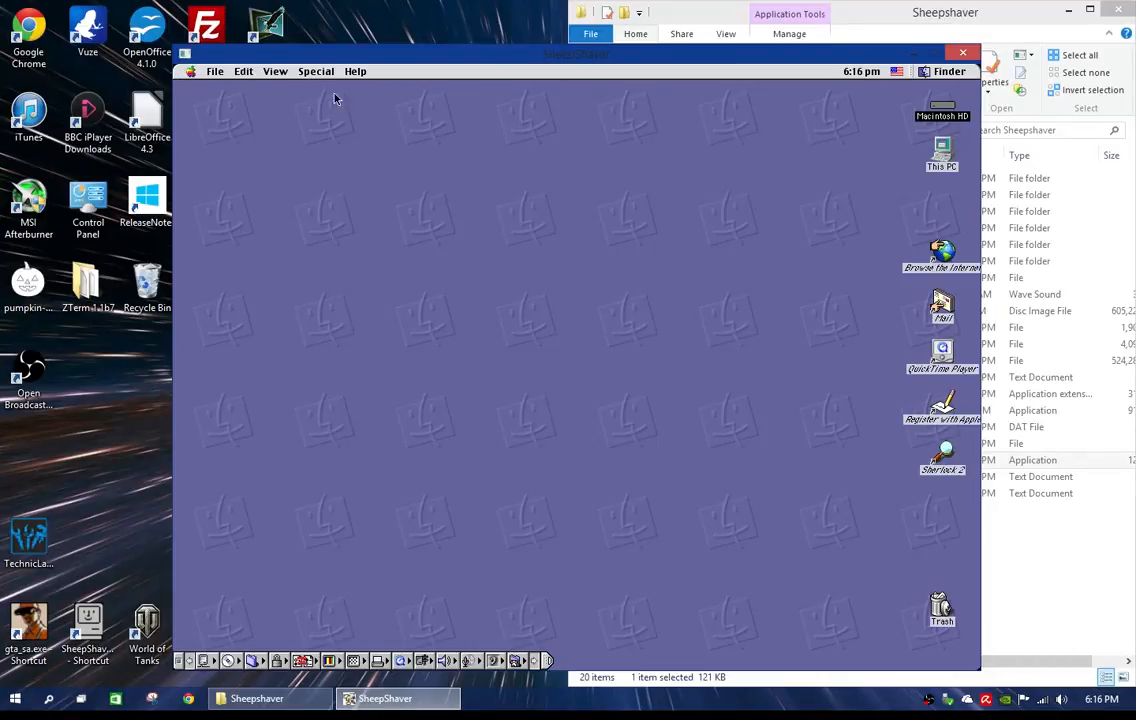
- Open the Sheep folder on drive C through the shared This PC volume on the Mac desktop
double_click(932, 150)
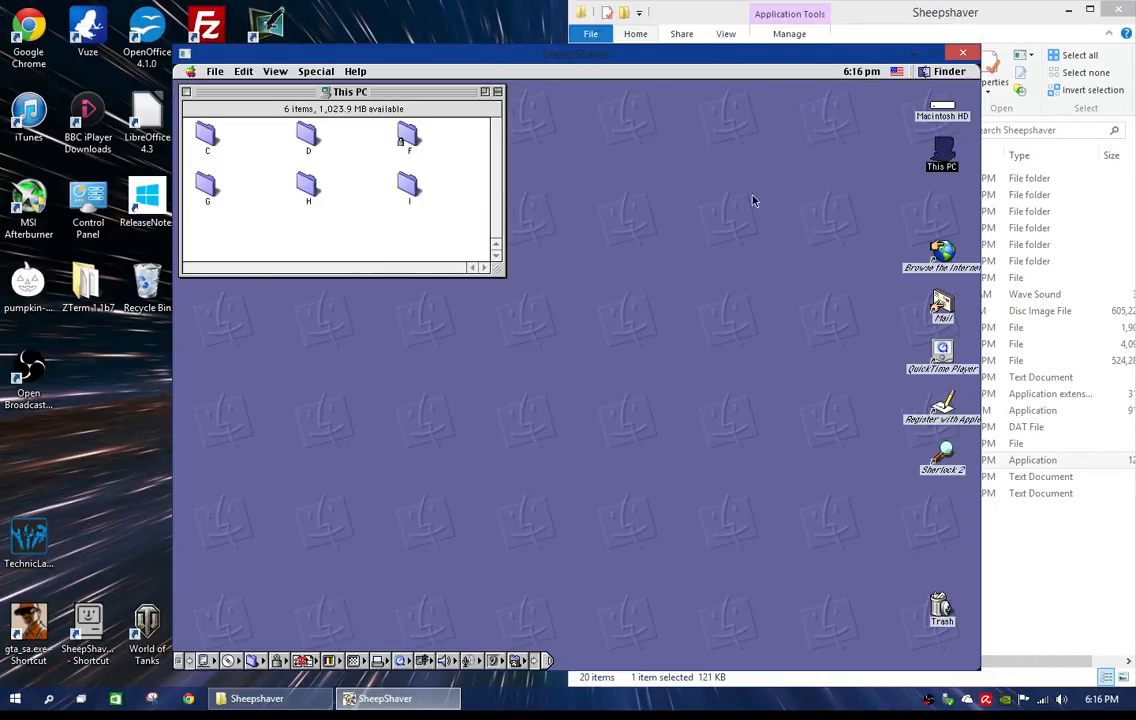
left_click(207, 142)
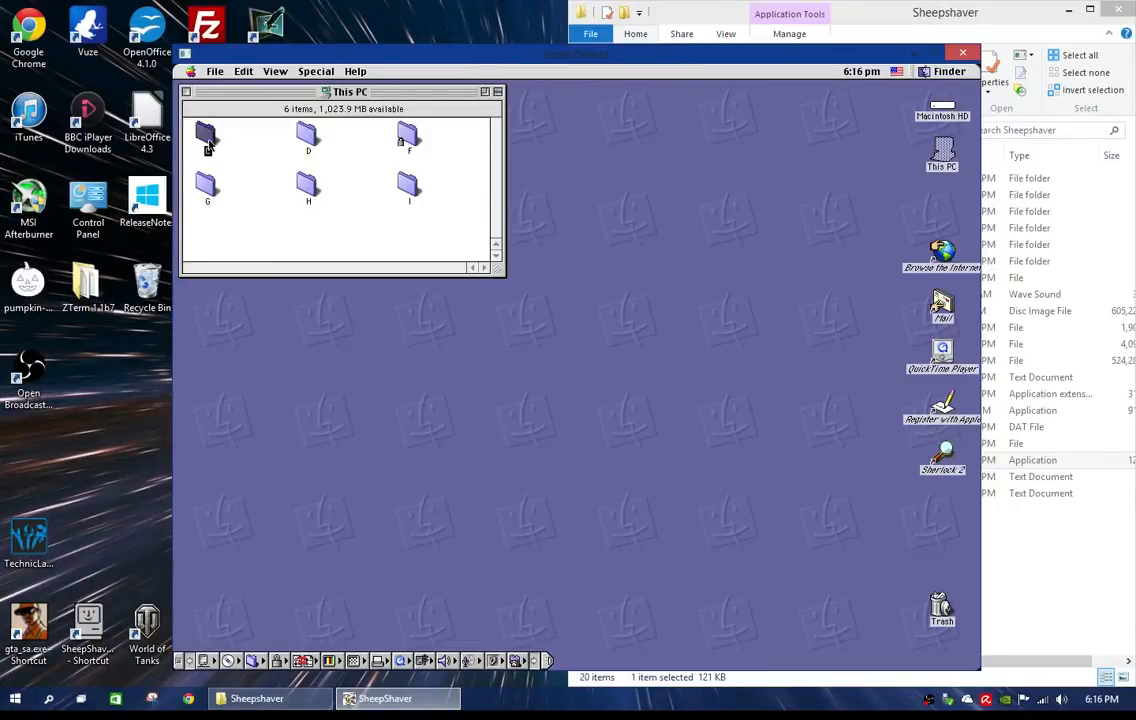
double_click(207, 142)
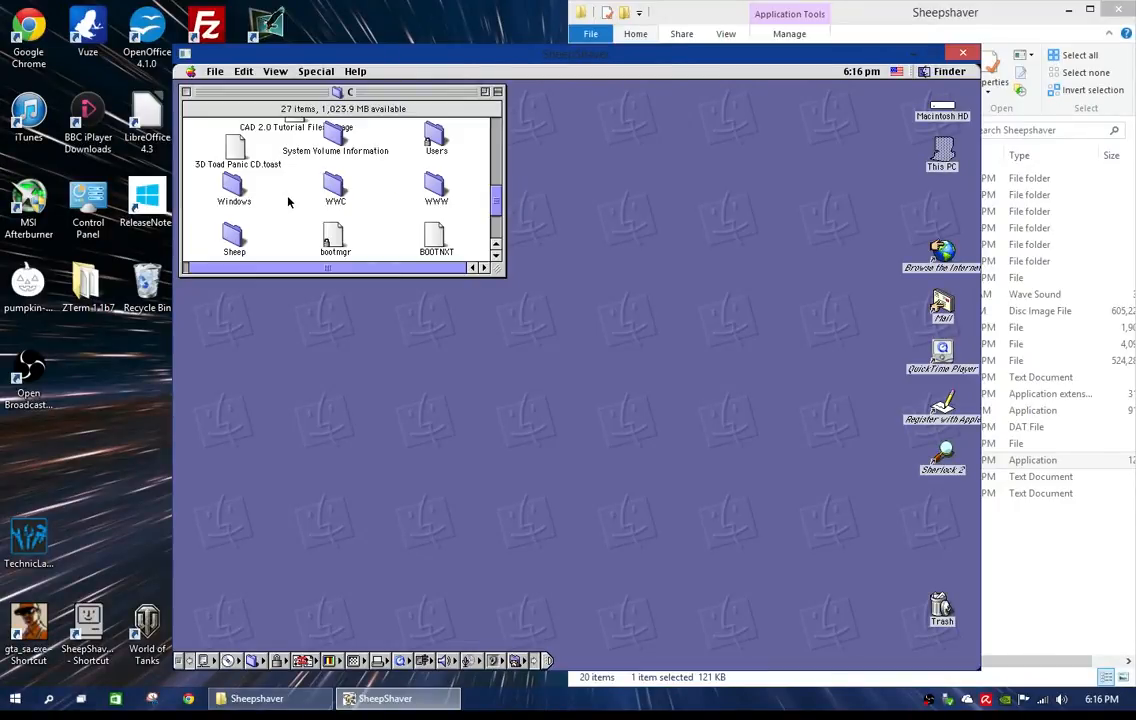
scroll(287, 208, "down", 3)
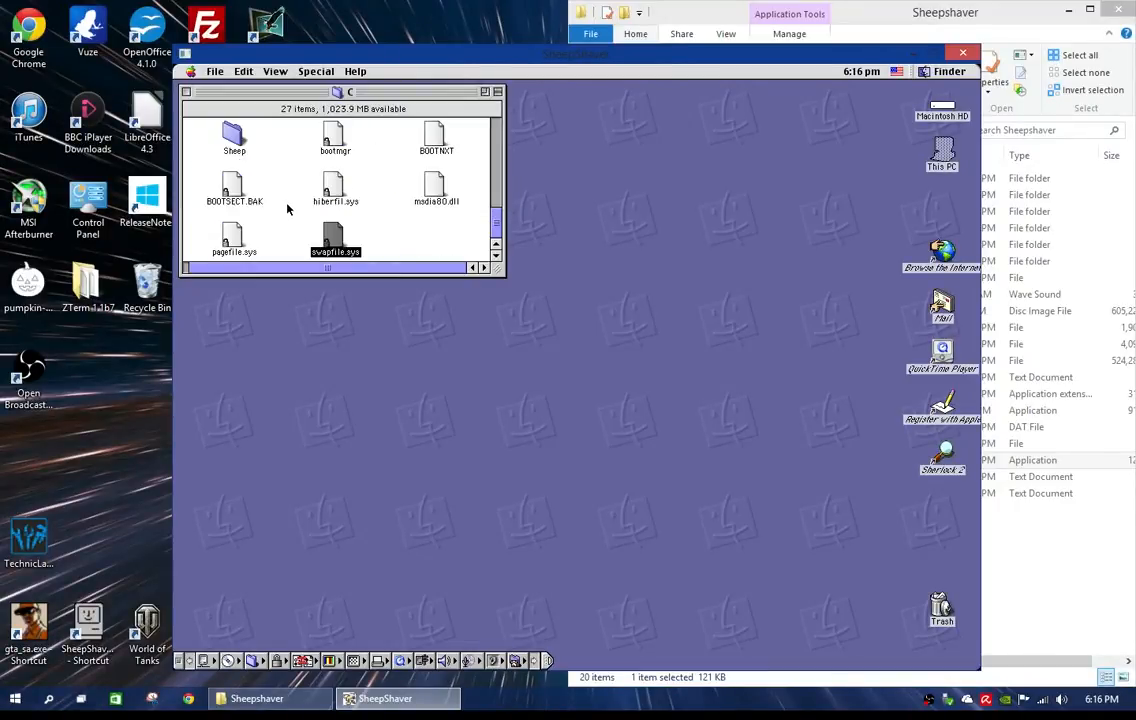
double_click(230, 145)
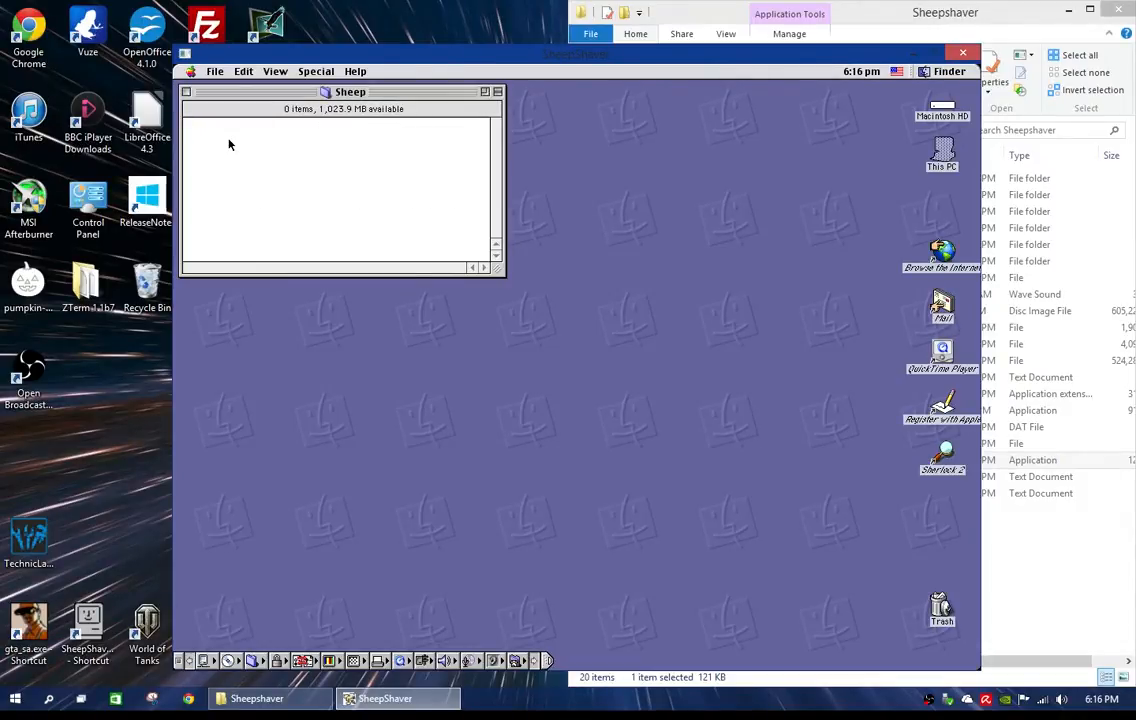
- Look through the Windows Downloads folder in File Explorer and close its window
left_click(1060, 553)
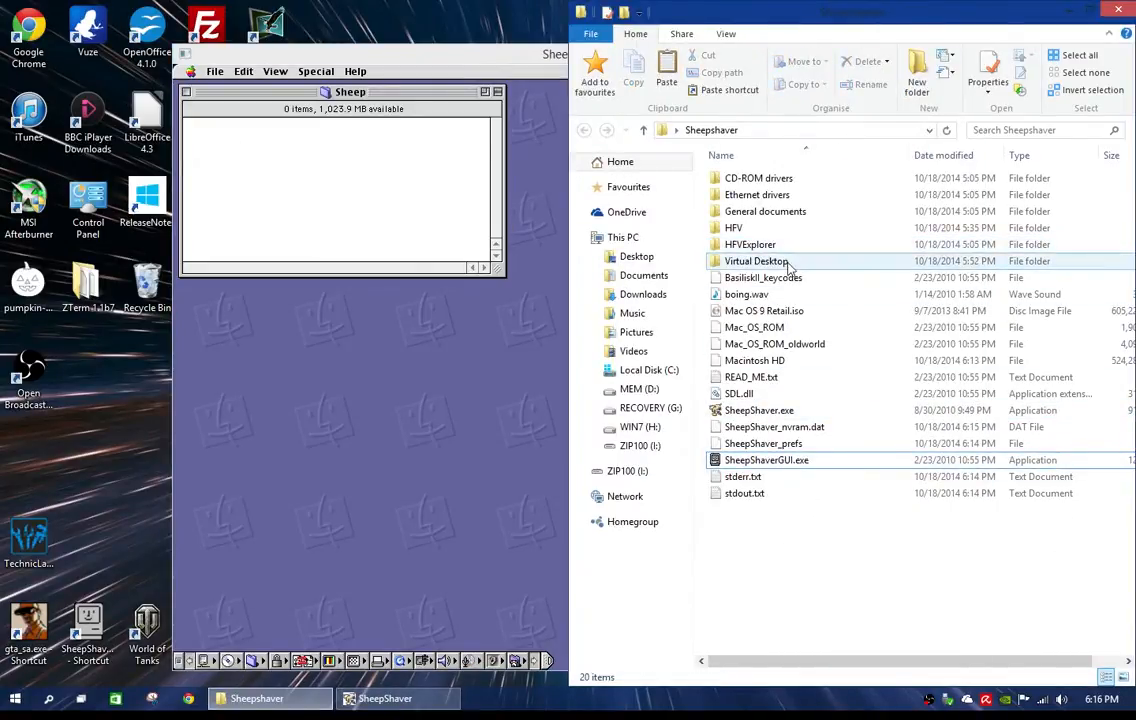
left_click(652, 294)
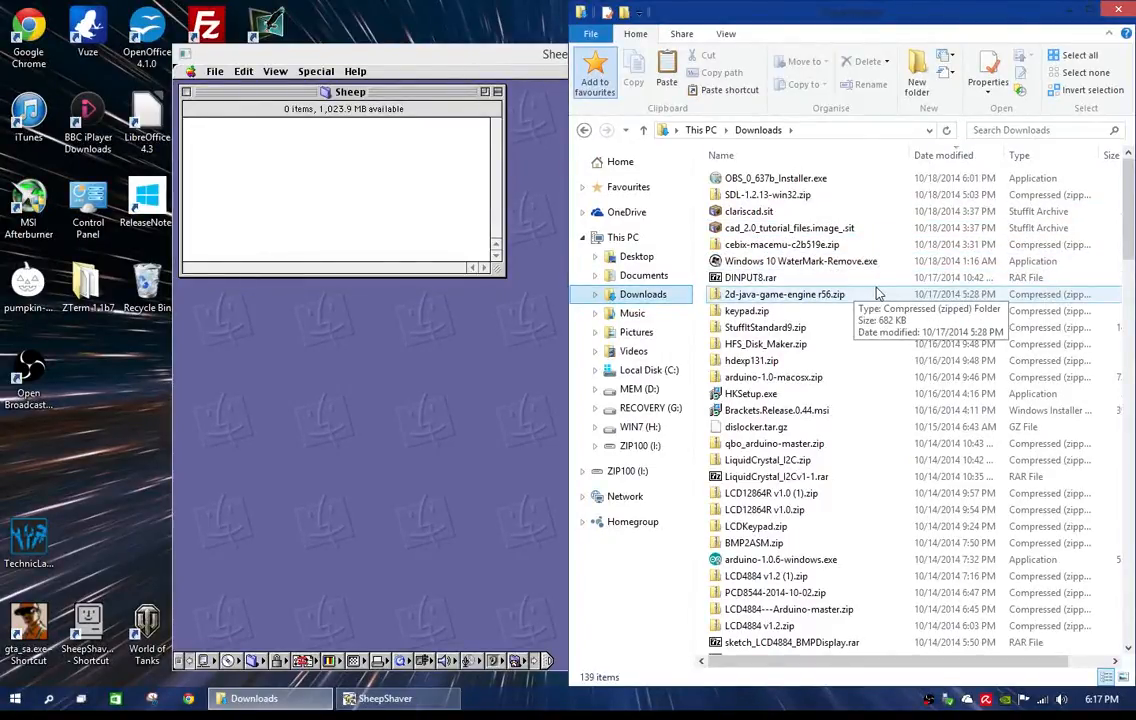
left_click(1117, 10)
- Switch to Chrome, download iCab 2.99 from the E-Maculation downloads page, and return to SheepShaver
left_click(190, 700)
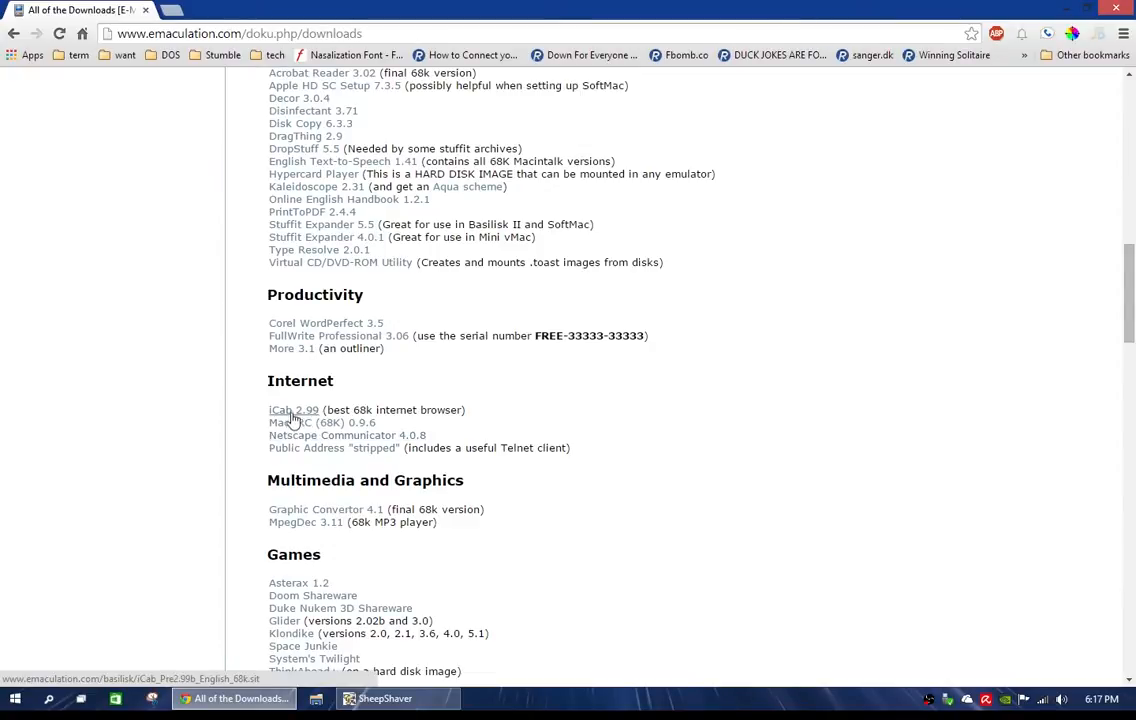
left_click(289, 416)
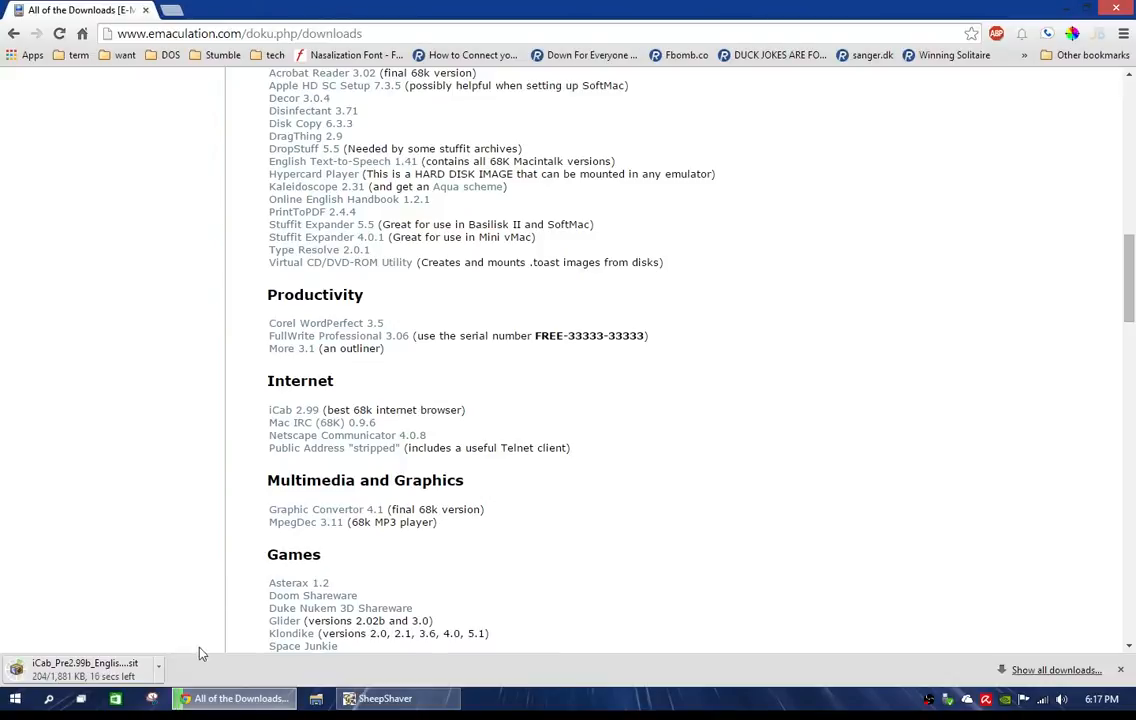
left_click(395, 702)
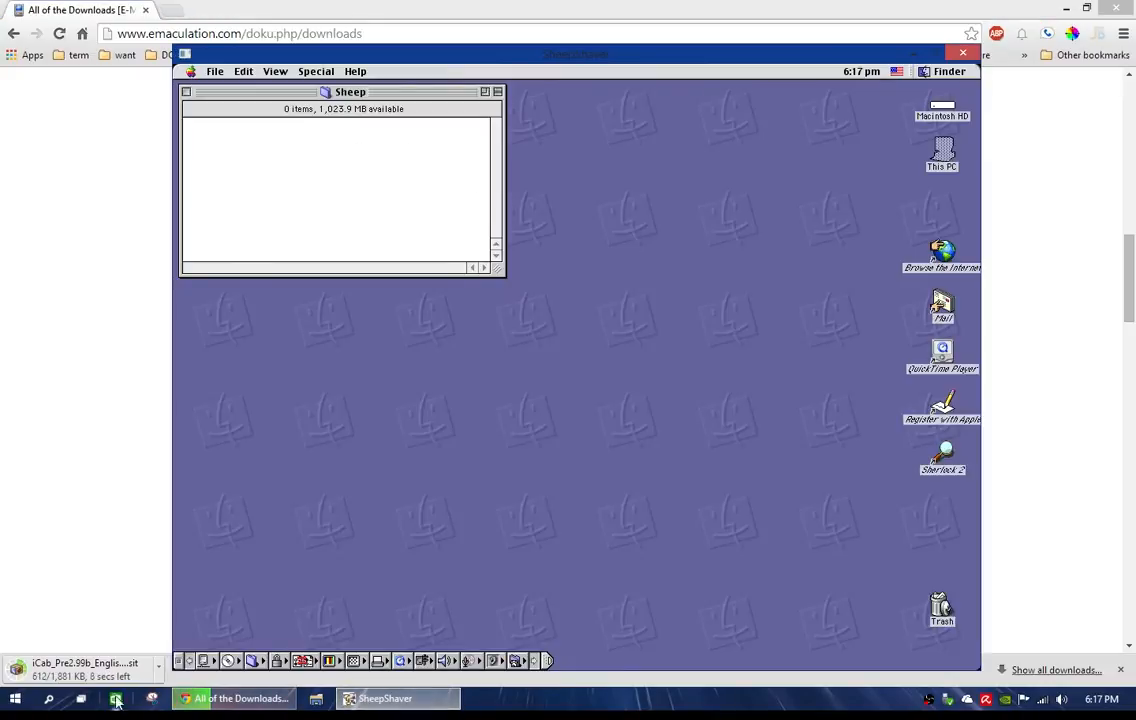
- Put the downloaded iCab archive into the C:\Sheep folder in File Explorer and close the Chrome and Explorer windows
left_click(319, 698)
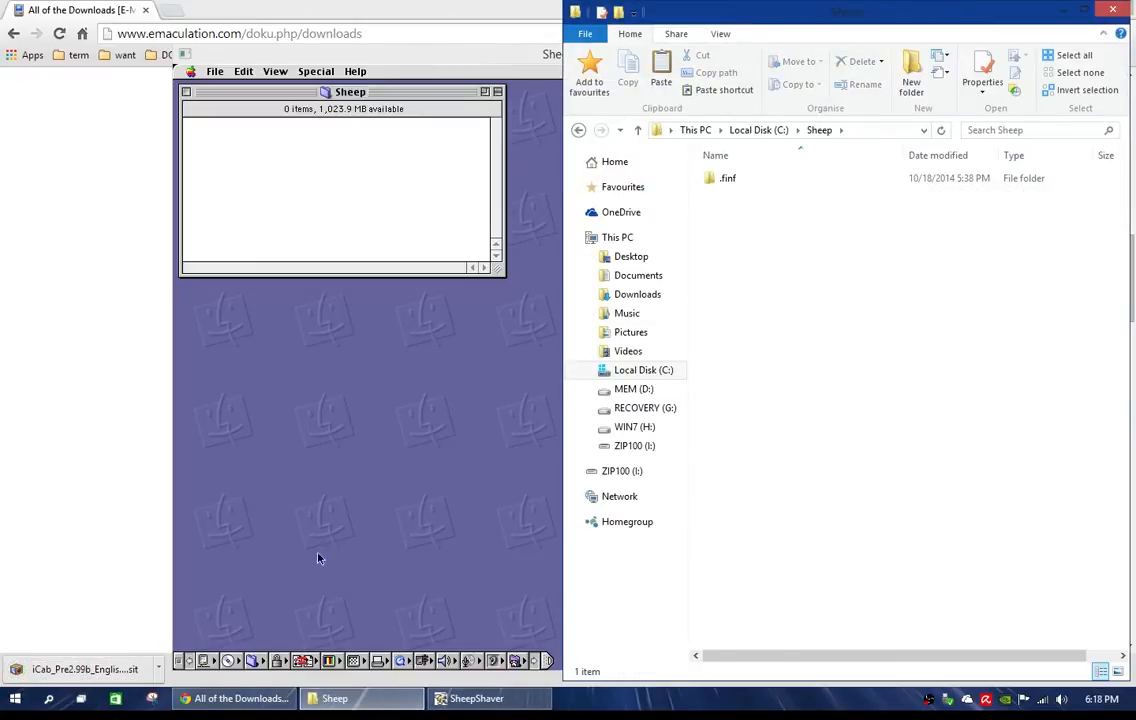
left_click_drag(85, 669, 872, 382)
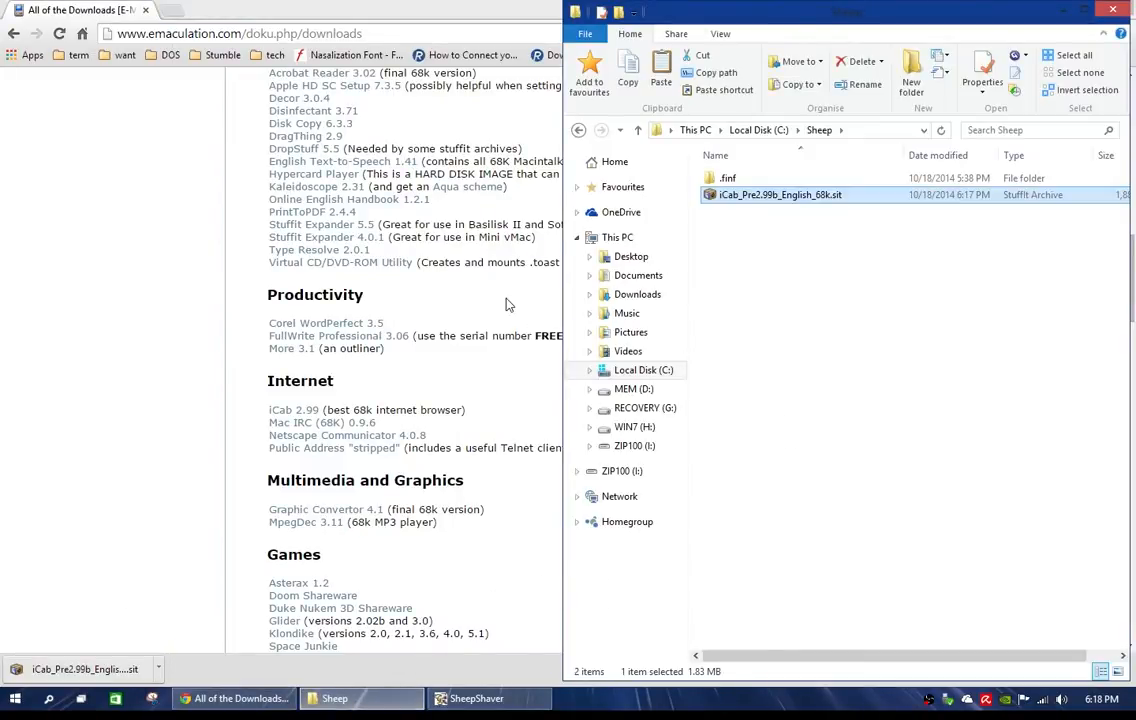
left_click(493, 290)
left_click(1116, 9)
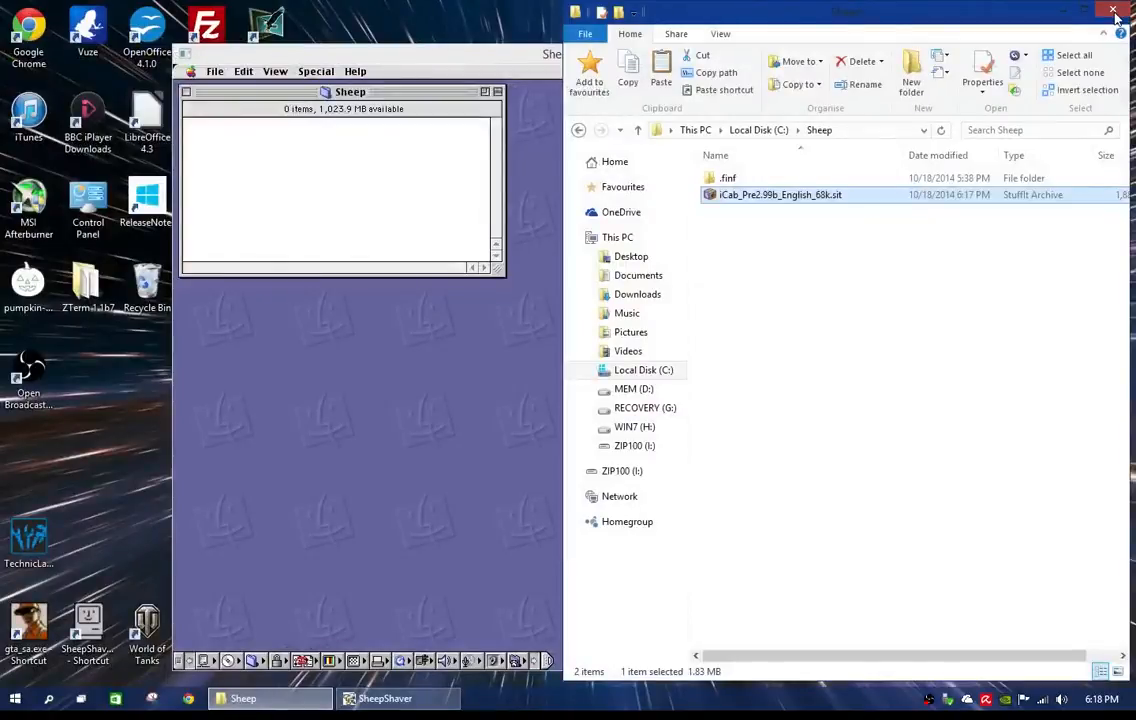
left_click(1114, 11)
- Reopen the shared Sheep folder, move iCab_Pre2.99b_English_68k.sit to the Mac desktop and close the folder windows
left_click(186, 91)
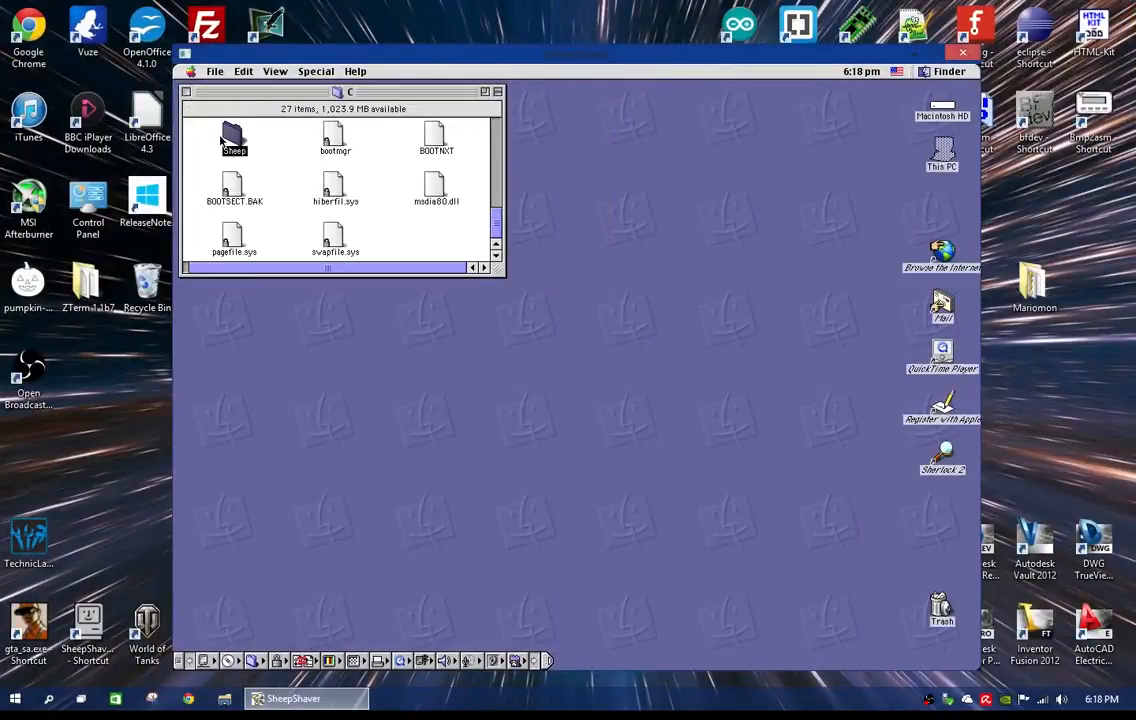
double_click(236, 135)
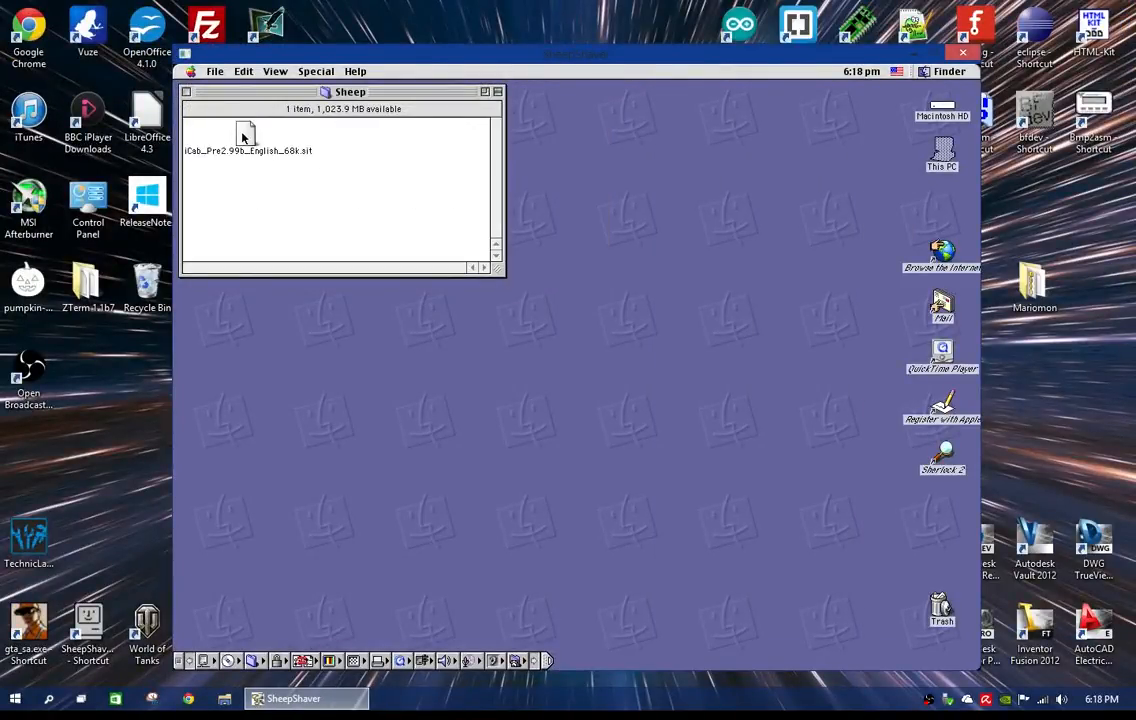
left_click_drag(246, 133, 653, 183)
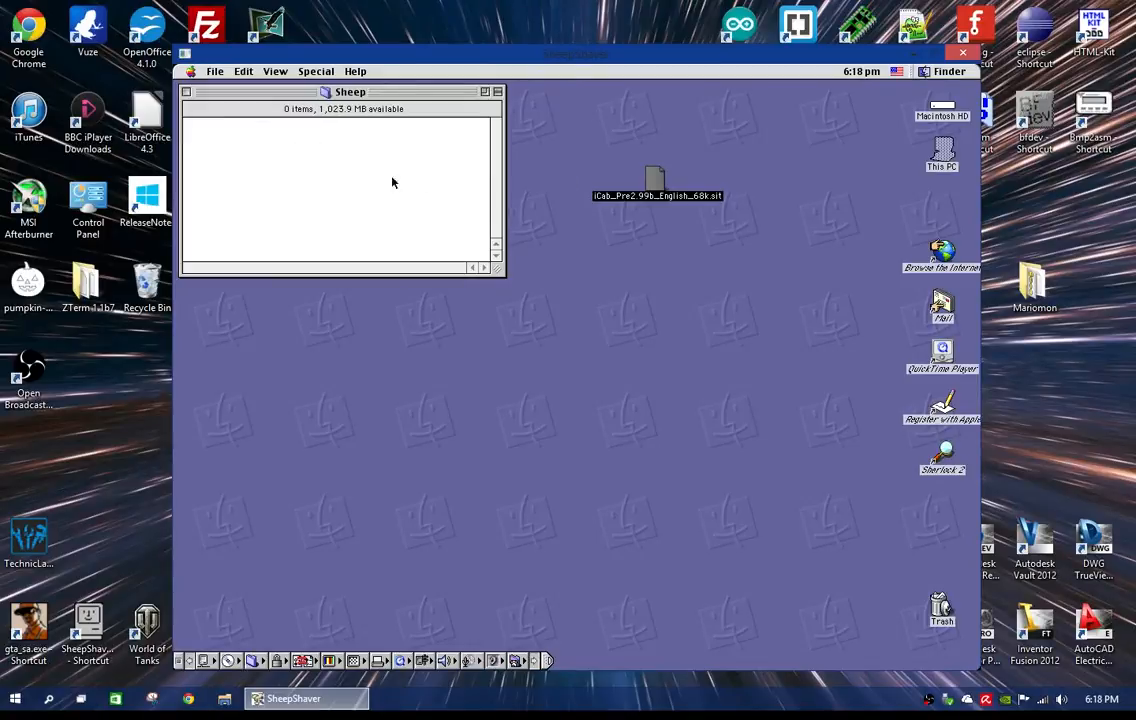
left_click(186, 92)
left_click(186, 92)
left_click(186, 92)
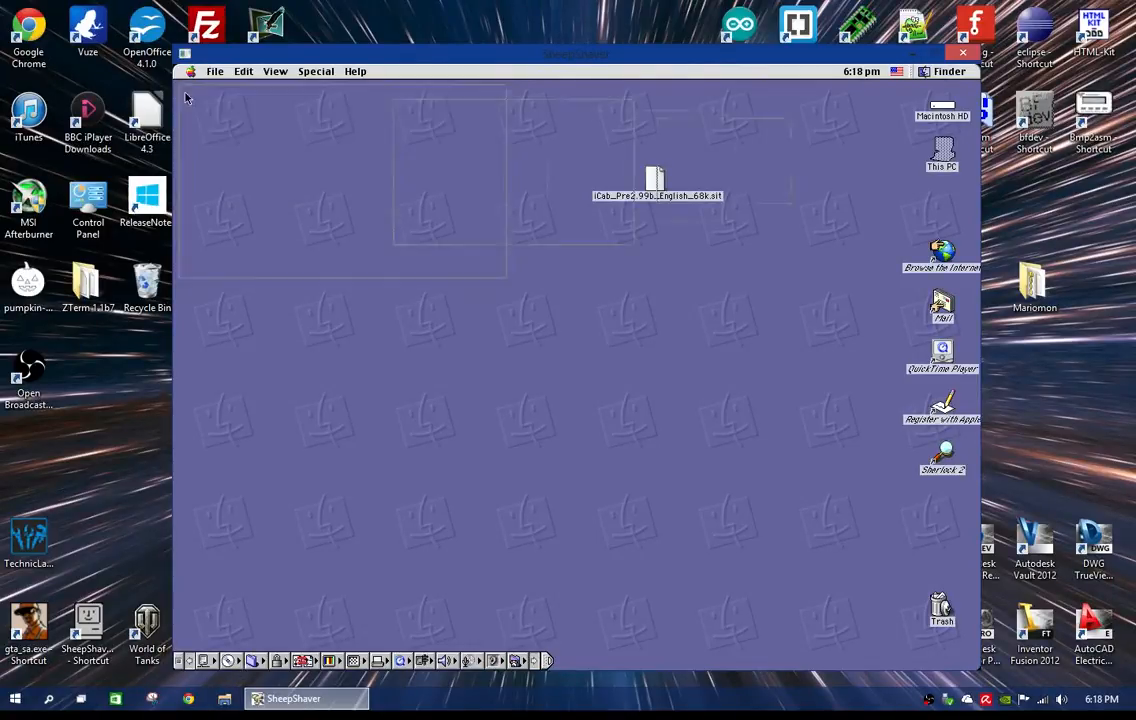
- Expand the iCab archive with StuffIt Expander, choosing the Desktop Folder as destination
left_click(652, 178)
double_click(652, 180)
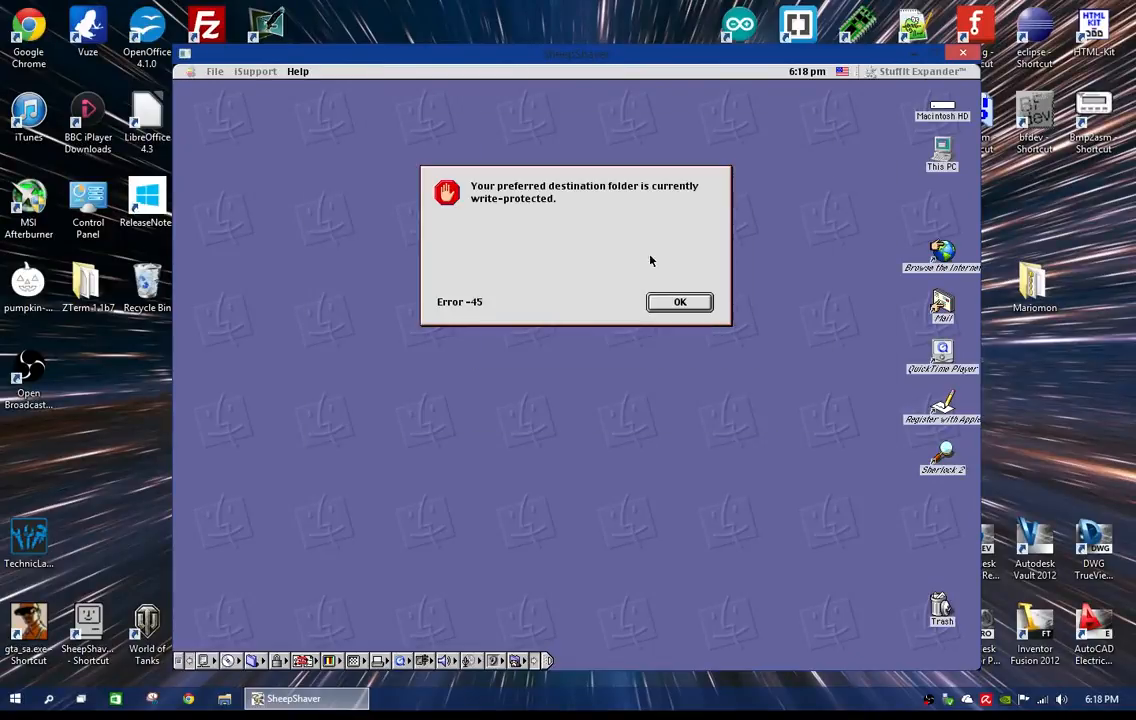
left_click(680, 301)
left_click(670, 257)
left_click(528, 334)
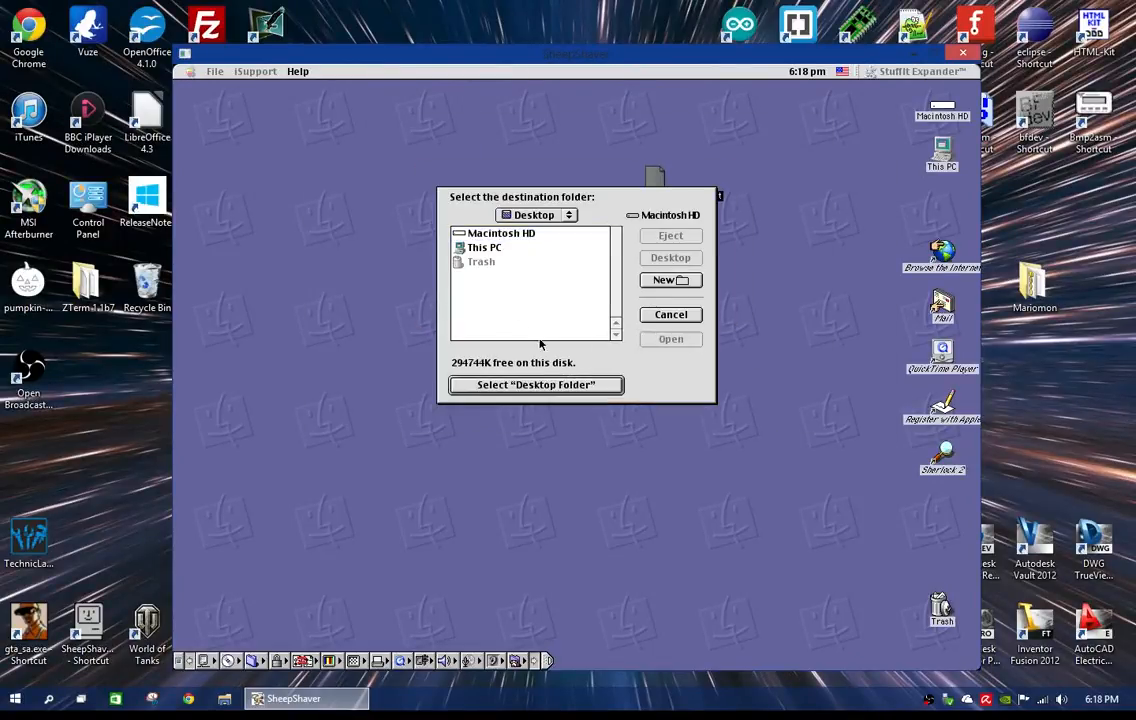
left_click(550, 385)
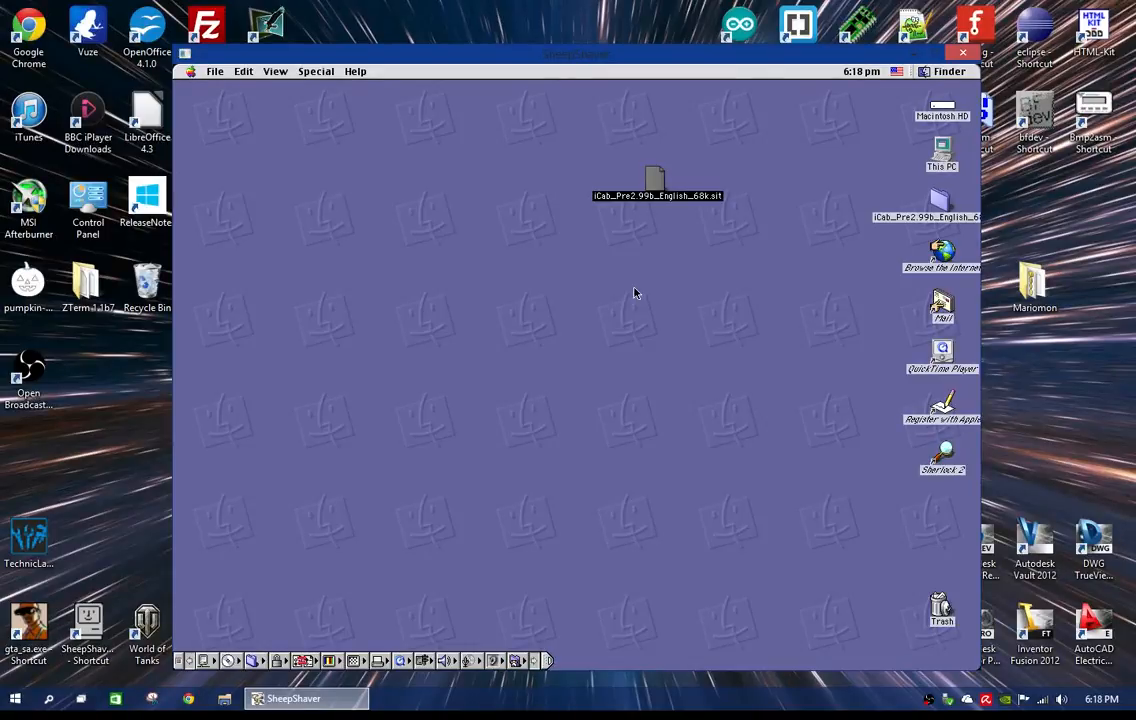
- Move the extracted iCab folder to an empty spot on the desktop, launch iCab from it and dismiss the bookmark import dialog
left_click_drag(908, 220, 713, 268)
double_click(713, 264)
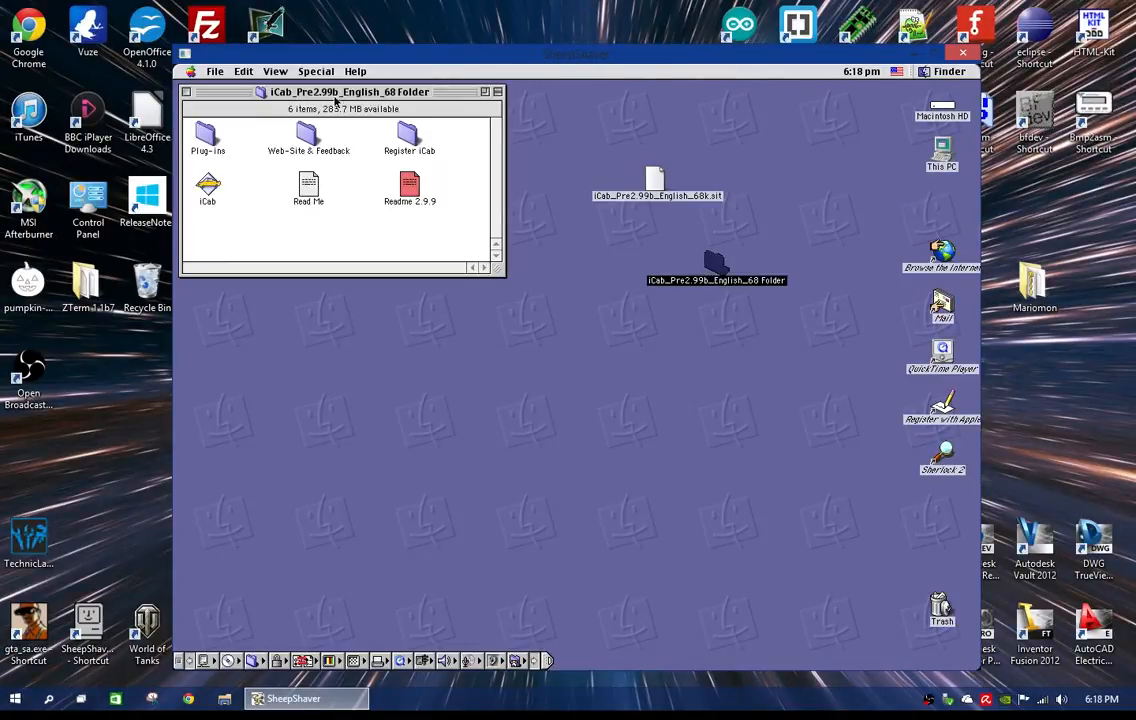
double_click(207, 185)
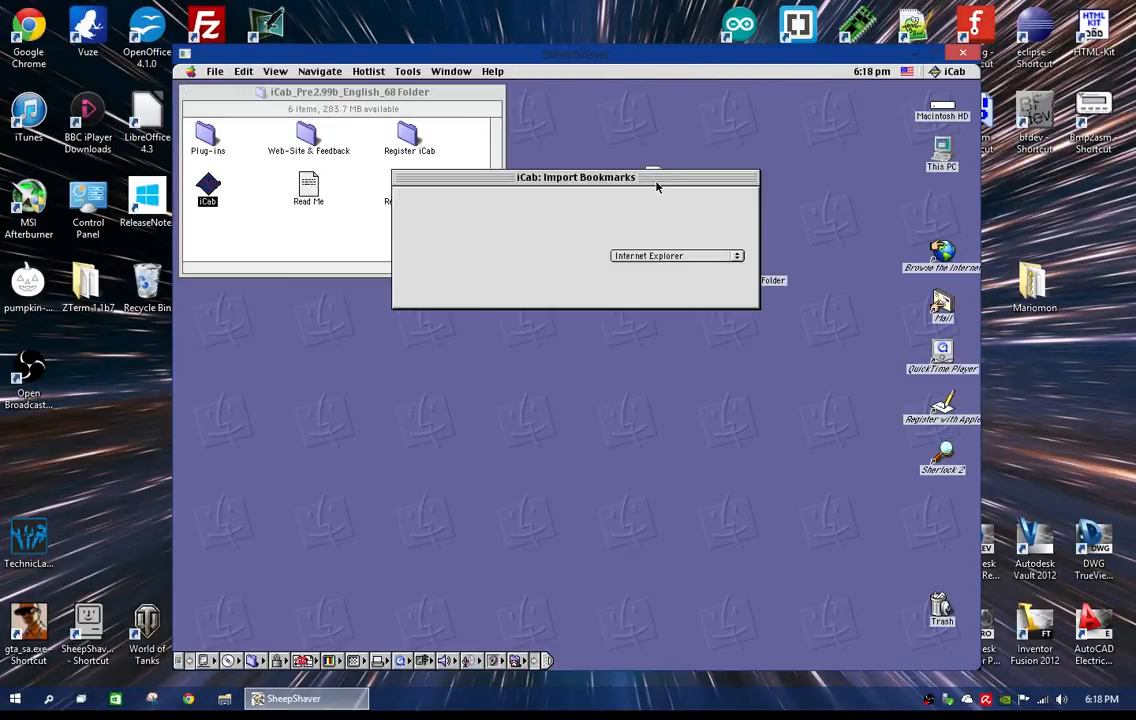
left_click(645, 287)
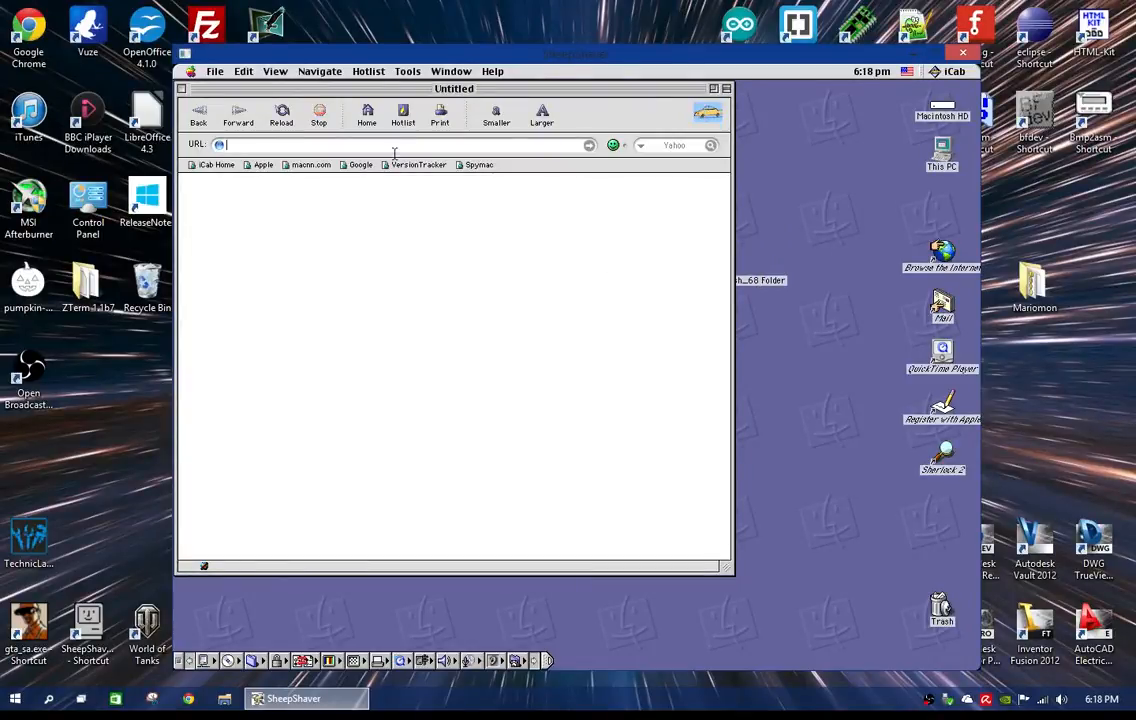
- Load google.com in iCab, going to online mode, and view the page down to its search field
type("google.com/")
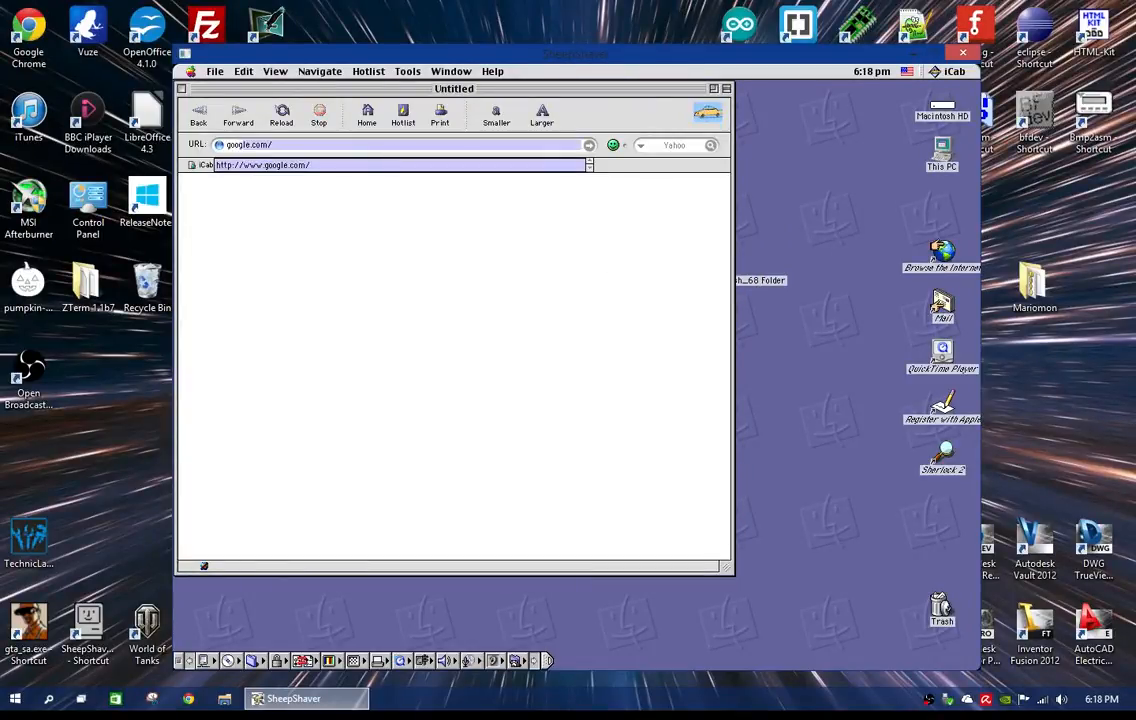
key("Return")
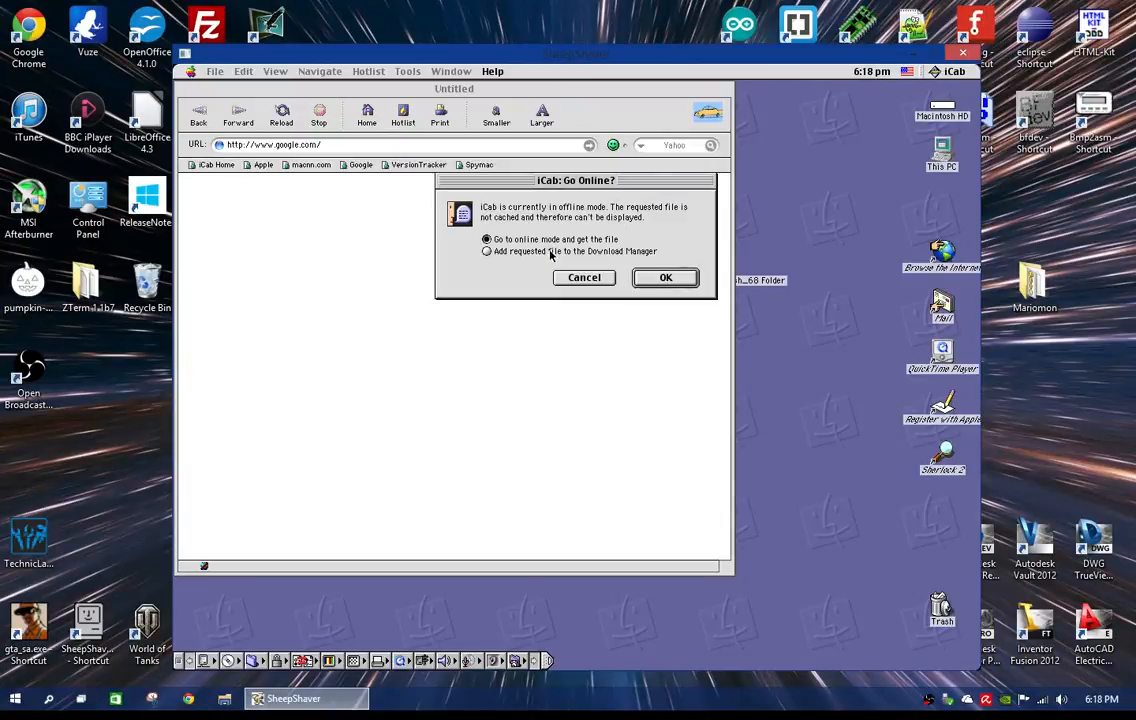
left_click(660, 277)
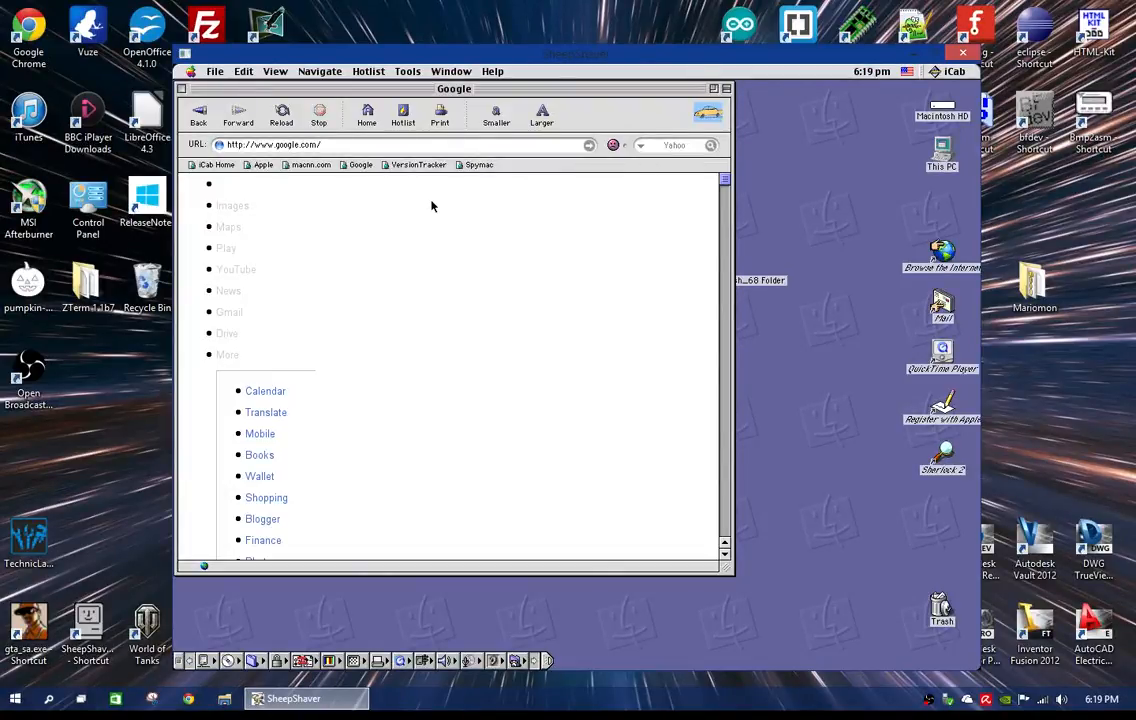
scroll(441, 221, "down", 10)
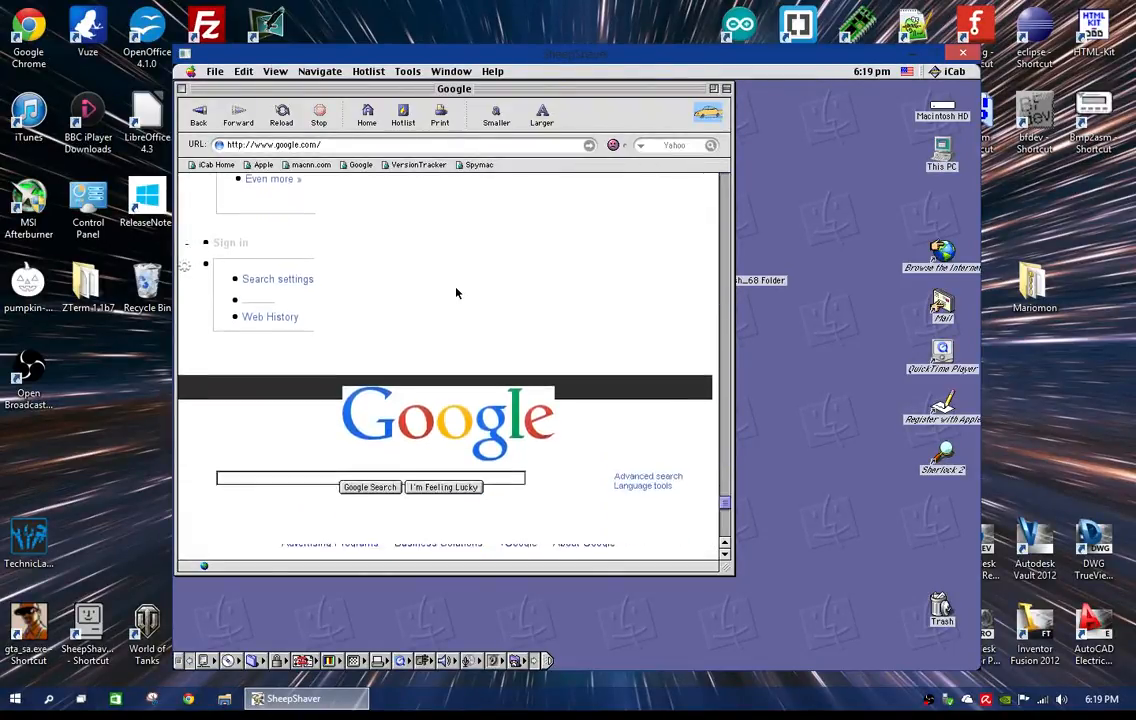
scroll(456, 292, "down", 1)
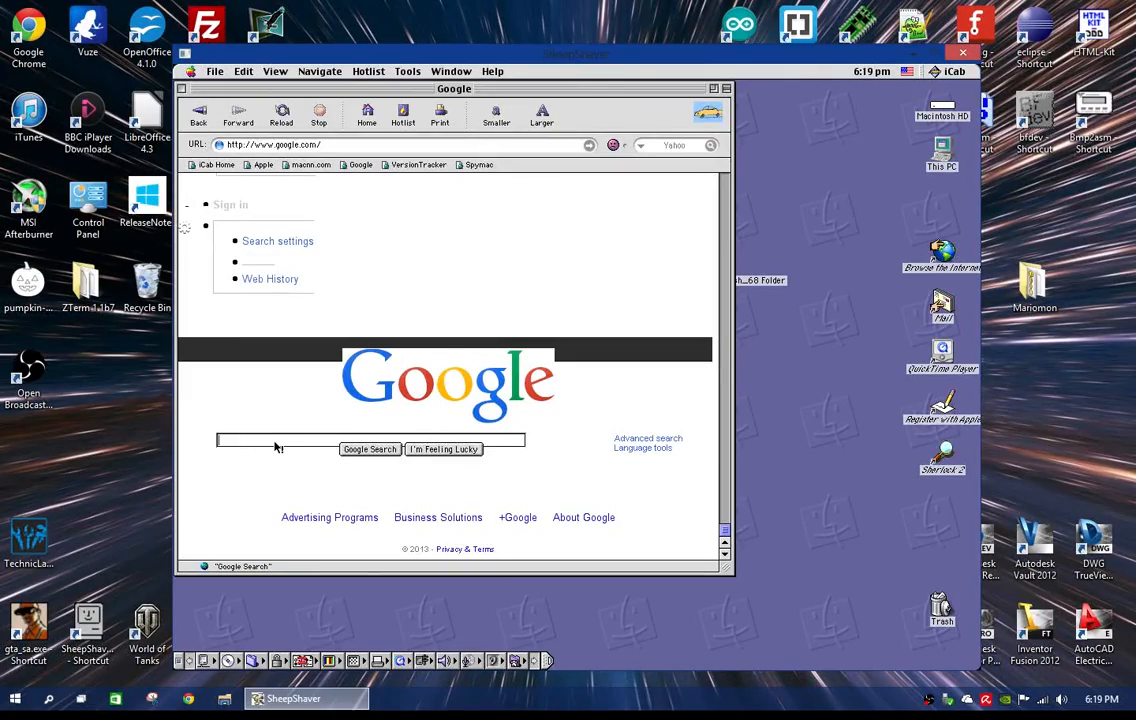